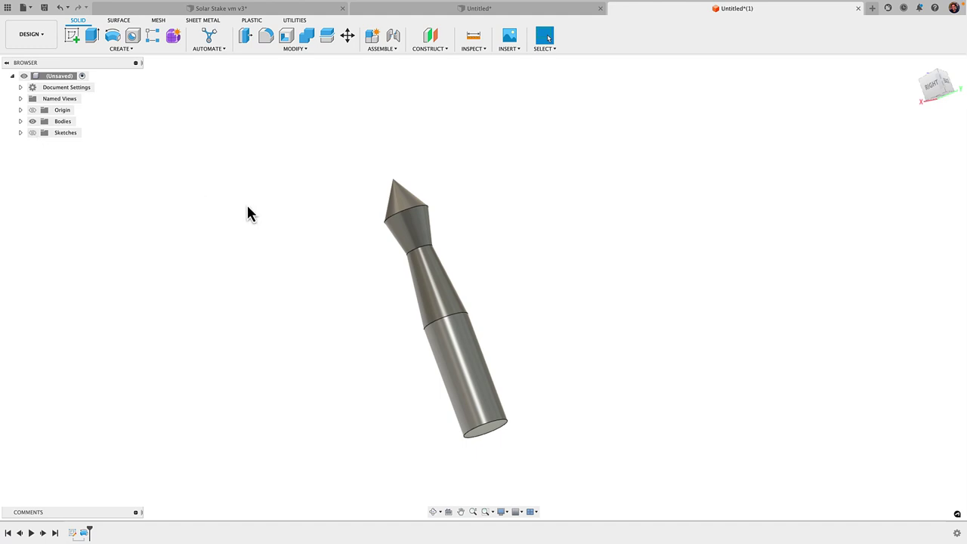
# Step: Start a new sketch on the horizontal XY origin plane at the base of the stake body
pyautogui.keyDown('shift'); pyautogui.moveTo(248, 207); pyautogui.dragTo(270, 257, button='middle'); pyautogui.keyUp('shift')
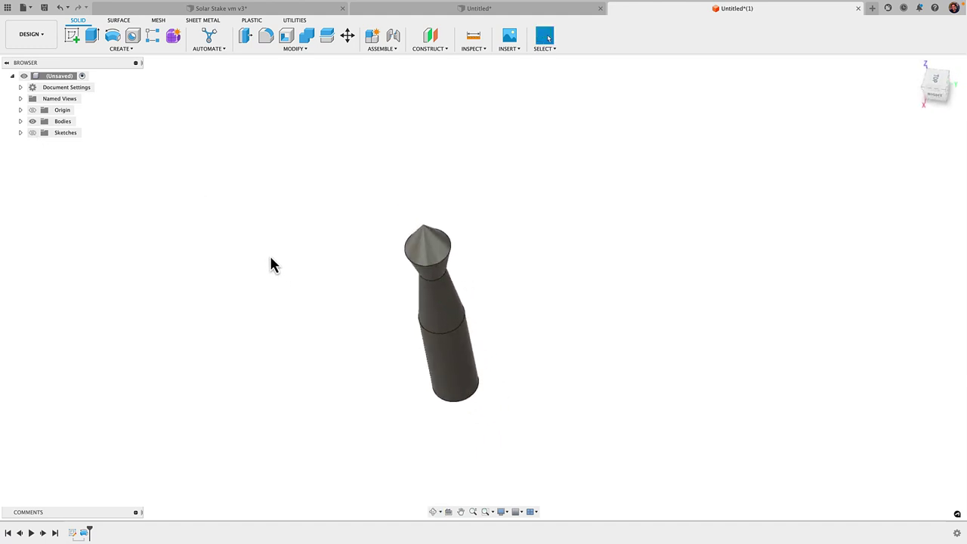
pyautogui.keyDown('shift'); pyautogui.scroll(-3, 270, 256); pyautogui.keyUp('shift')
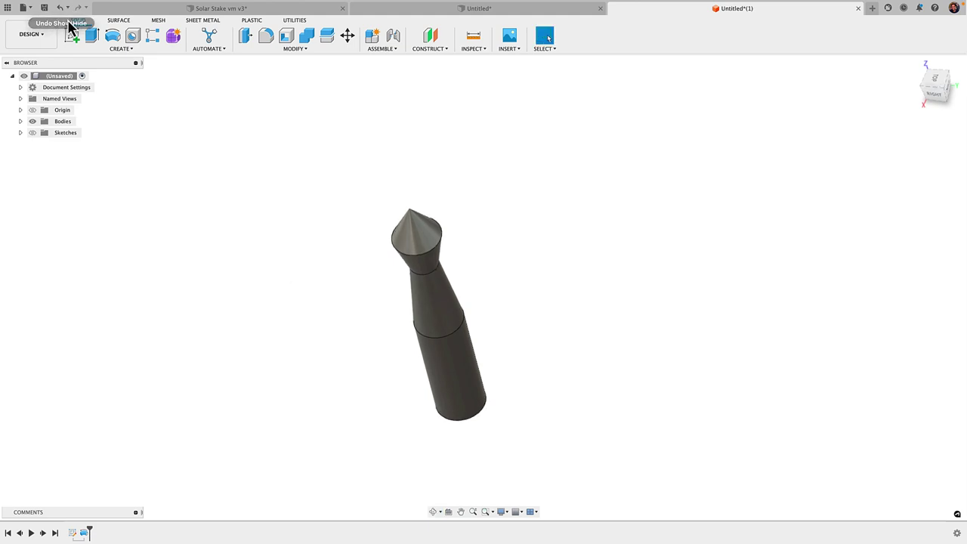
pyautogui.click(72, 35)
pyautogui.keyDown('shift'); pyautogui.moveTo(515, 211); pyautogui.dragTo(520, 284, button='middle'); pyautogui.keyUp('shift')
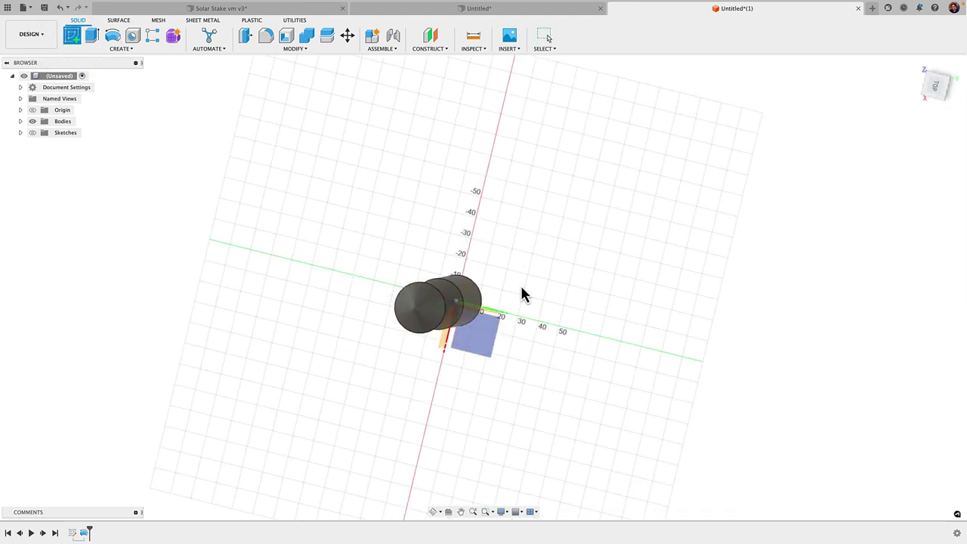
pyautogui.click(482, 347)
pyautogui.click(488, 344)
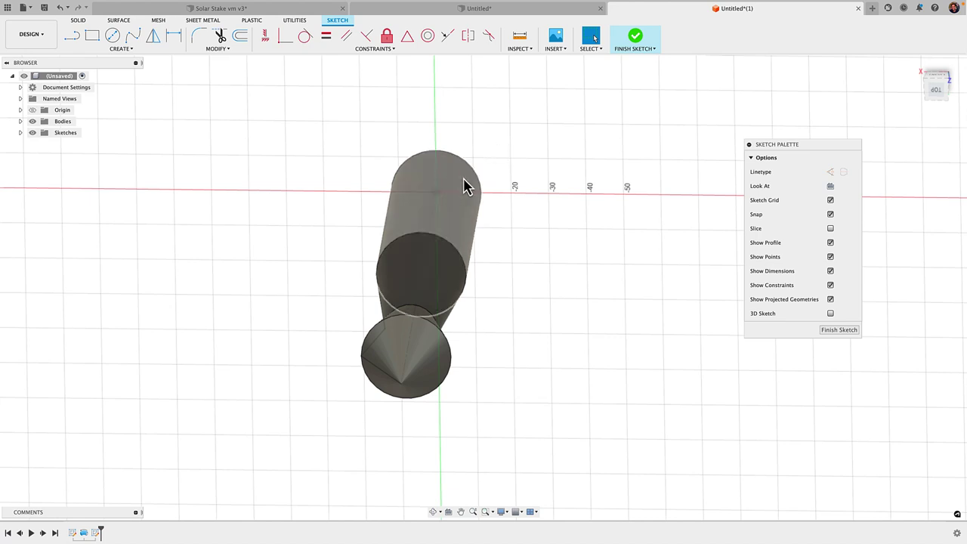
# Step: Project the circular edge of the stake's cylindrical base into the sketch
pyautogui.press('p')
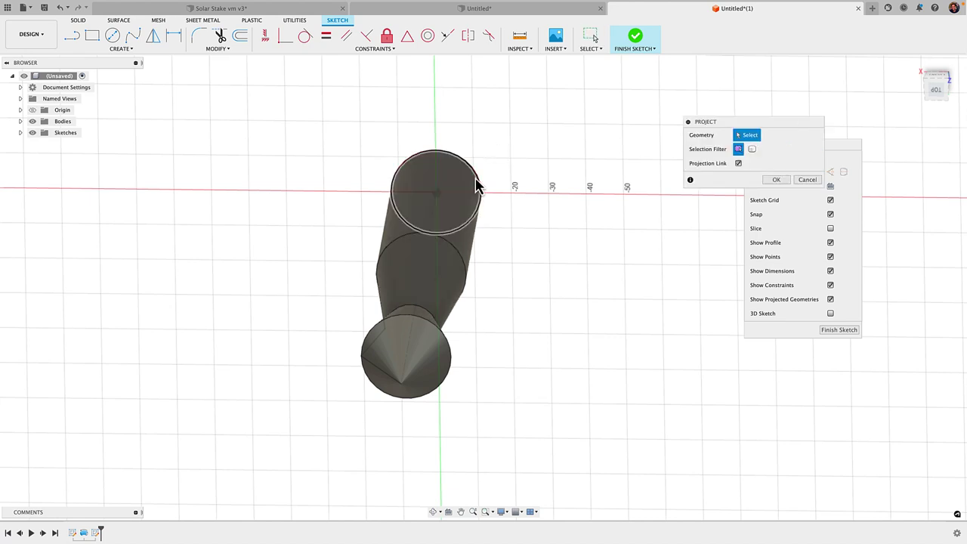
pyautogui.click(477, 189)
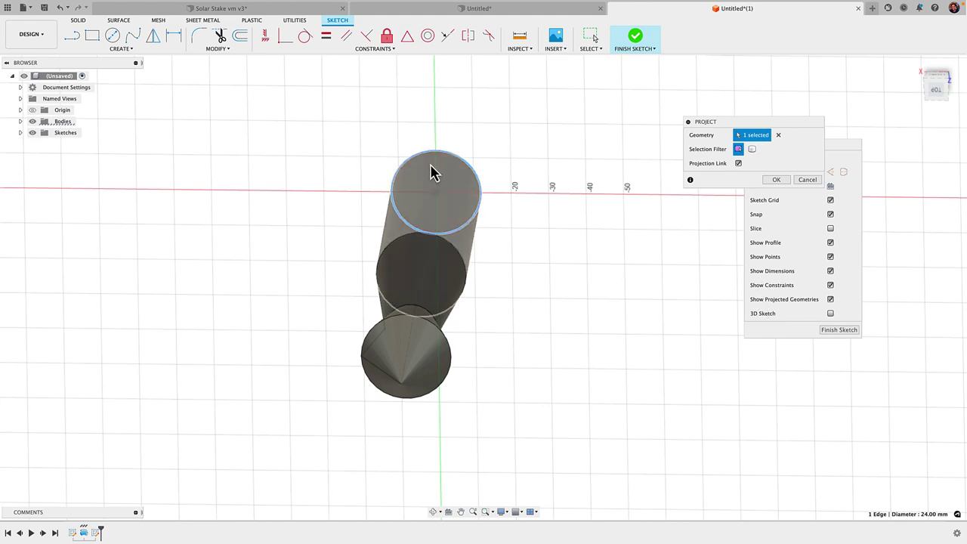
pyautogui.moveTo(729, 123); pyautogui.dragTo(648, 109)
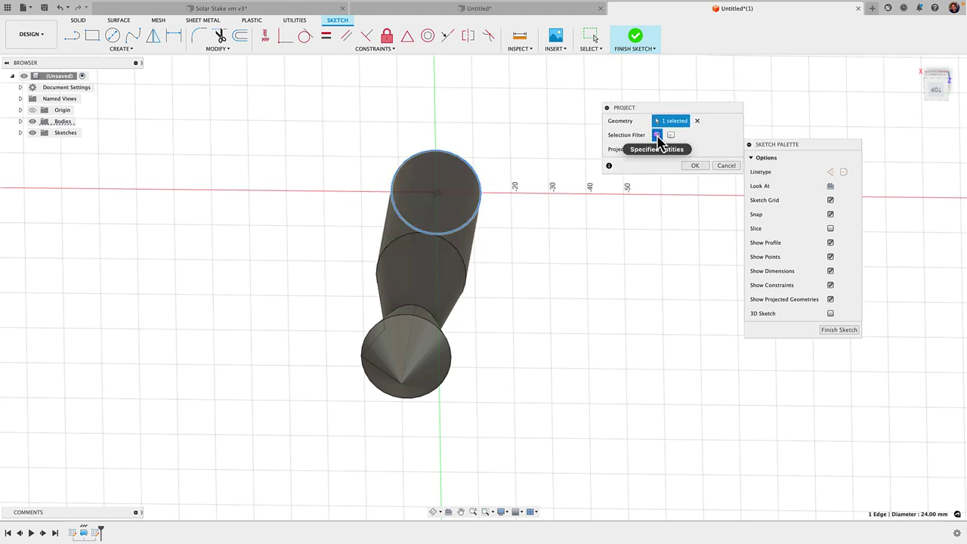
pyautogui.click(702, 168)
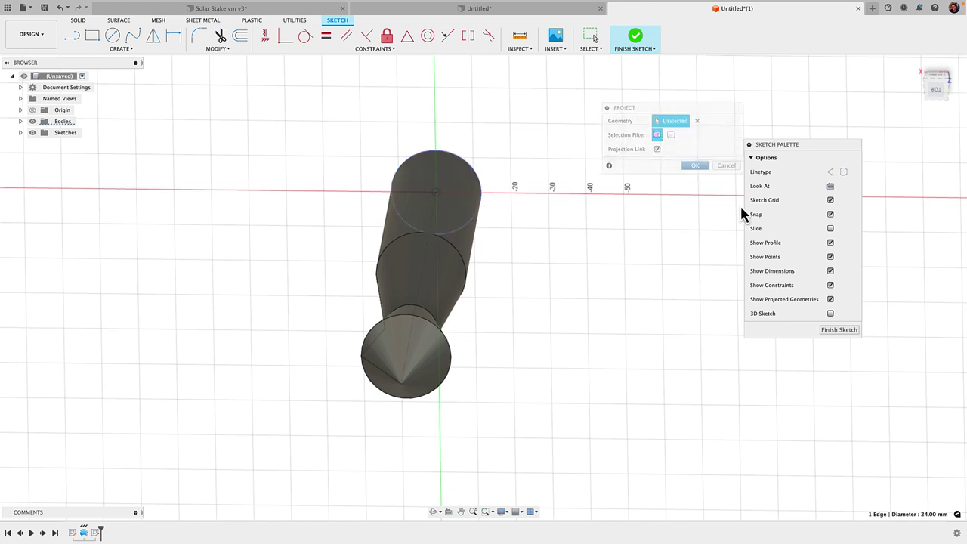
# Step: Hide the bodies and Sketch1, and view the sketch plane straight on
pyautogui.click(32, 121)
pyautogui.click(938, 94)
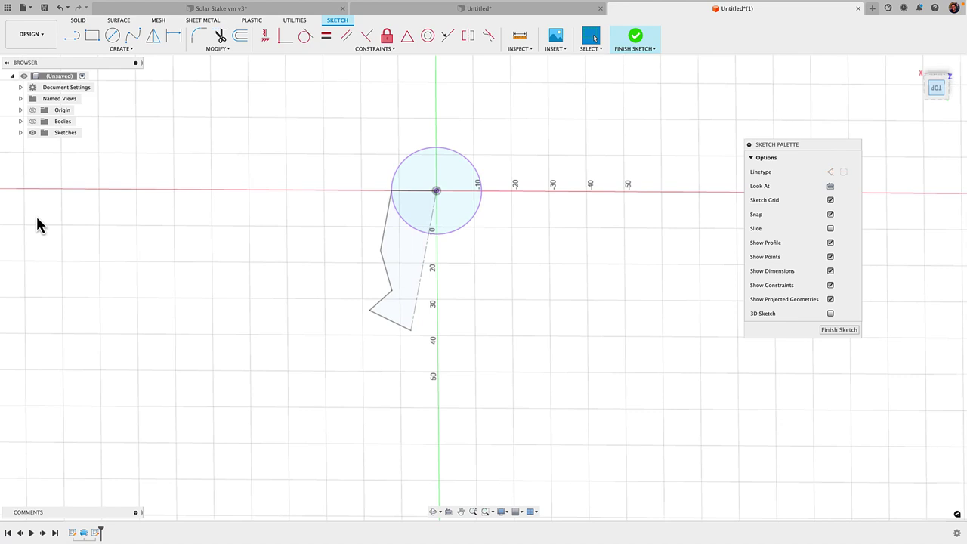
pyautogui.click(20, 133)
pyautogui.click(42, 145)
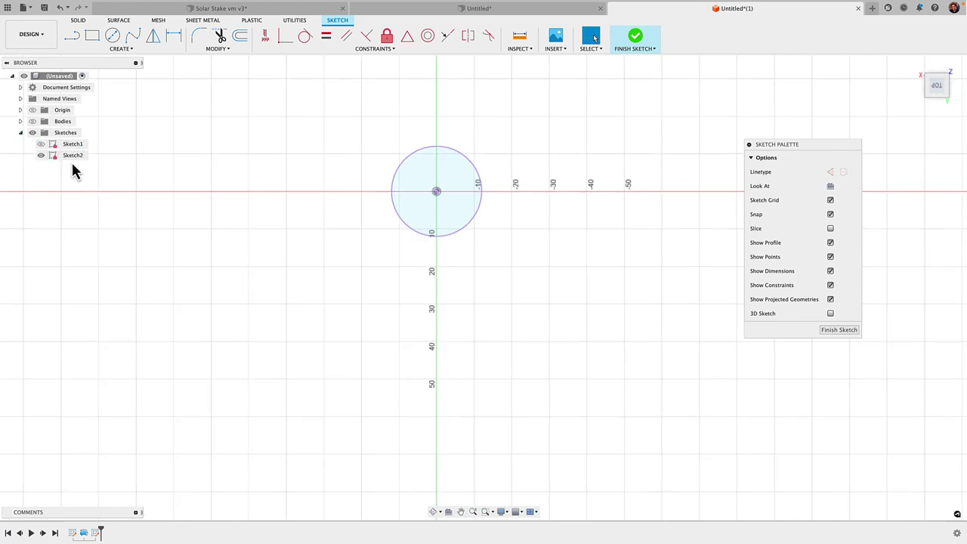
pyautogui.moveTo(447, 186)
pyautogui.mouseDown(button='middle')
pyautogui.moveTo(462, 324)
pyautogui.moveTo(469, 264)
pyautogui.mouseUp(button='middle')
pyautogui.scroll(4, 461, 327)
pyautogui.scroll(-3, 469, 264)
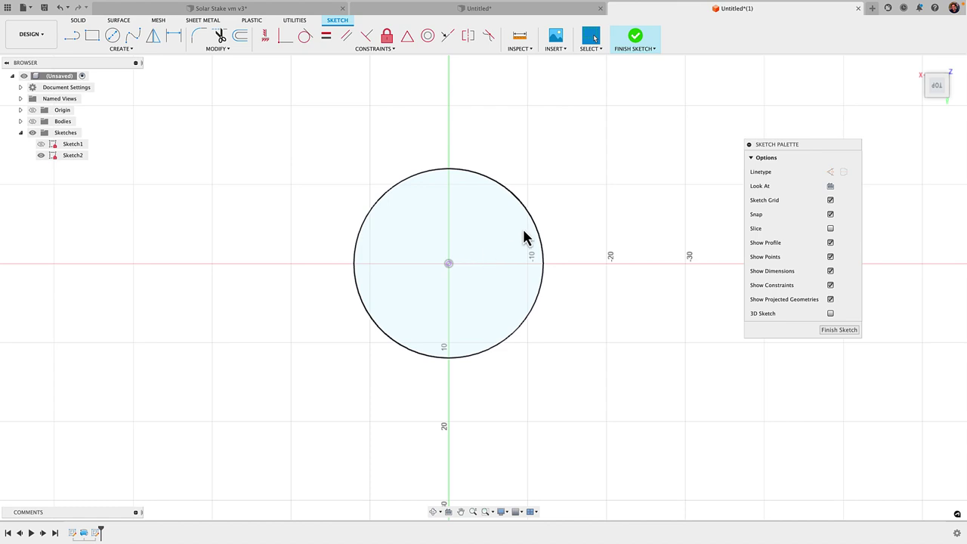
# Step: Examine the ribs of the finished stake in the other untitled design and return to the sketch
pyautogui.click(533, 12)
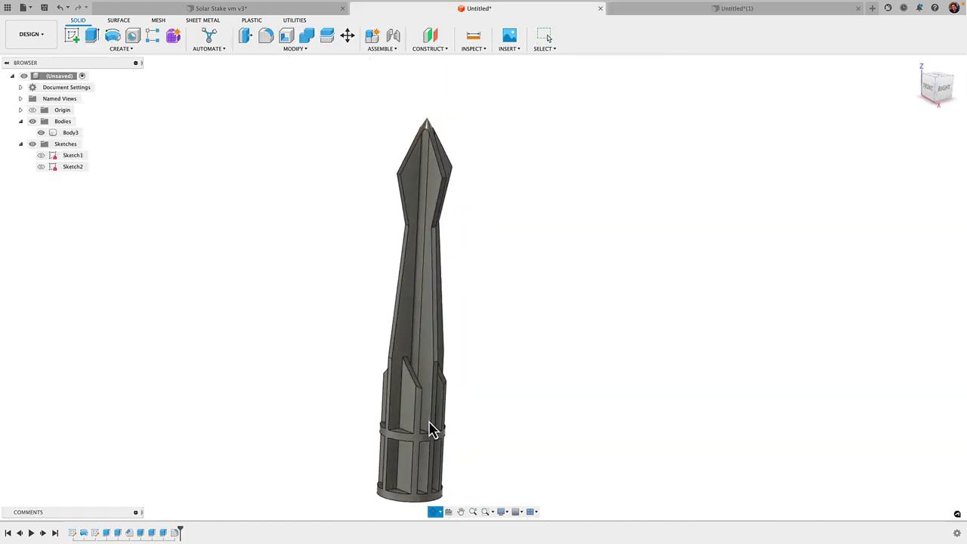
pyautogui.keyDown('shift'); pyautogui.moveTo(430, 422); pyautogui.dragTo(384, 428, button='middle'); pyautogui.keyUp('shift')
pyautogui.scroll(4, 429, 357)
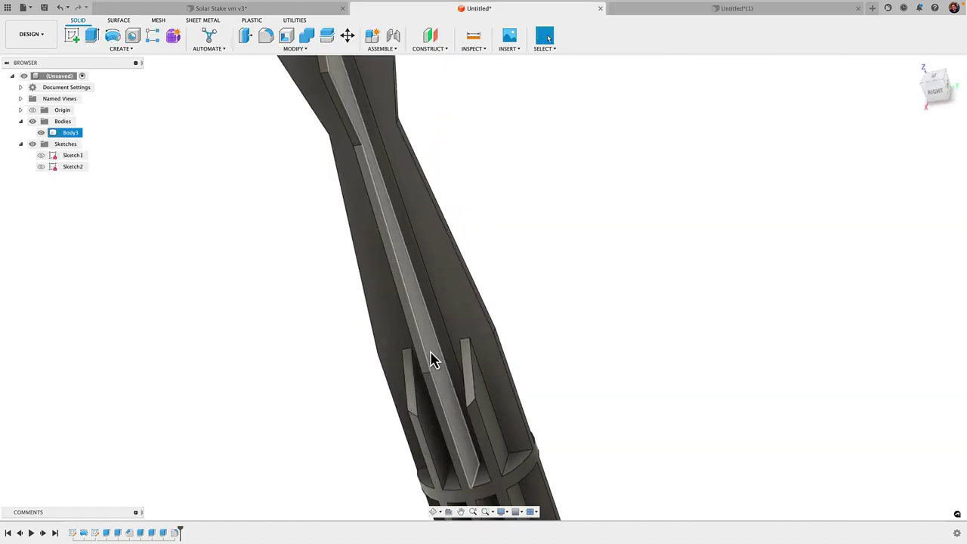
pyautogui.click(489, 406)
pyautogui.keyDown('shift'); pyautogui.moveTo(488, 405); pyautogui.dragTo(546, 440, button='middle'); pyautogui.keyUp('shift')
pyautogui.click(670, 9)
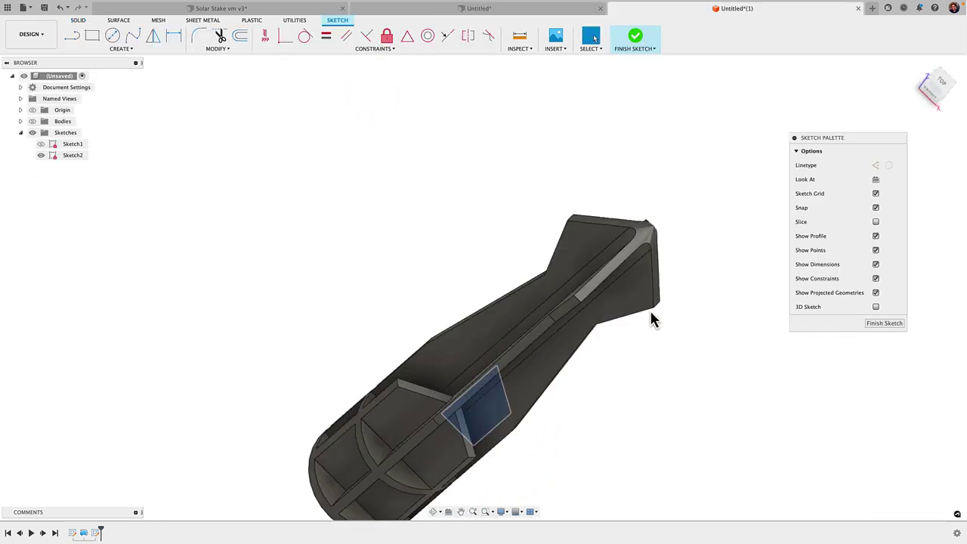
# Step: Draw a horizontal line about 35 mm long above the projected circle
pyautogui.moveTo(510, 282); pyautogui.dragTo(488, 355, button='middle')
pyautogui.scroll(-1, 489, 356)
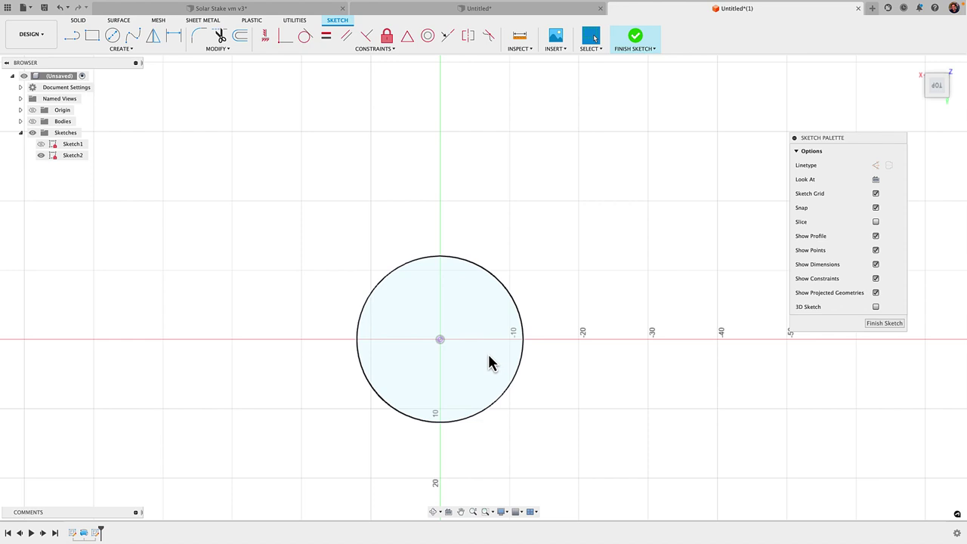
pyautogui.click(512, 390)
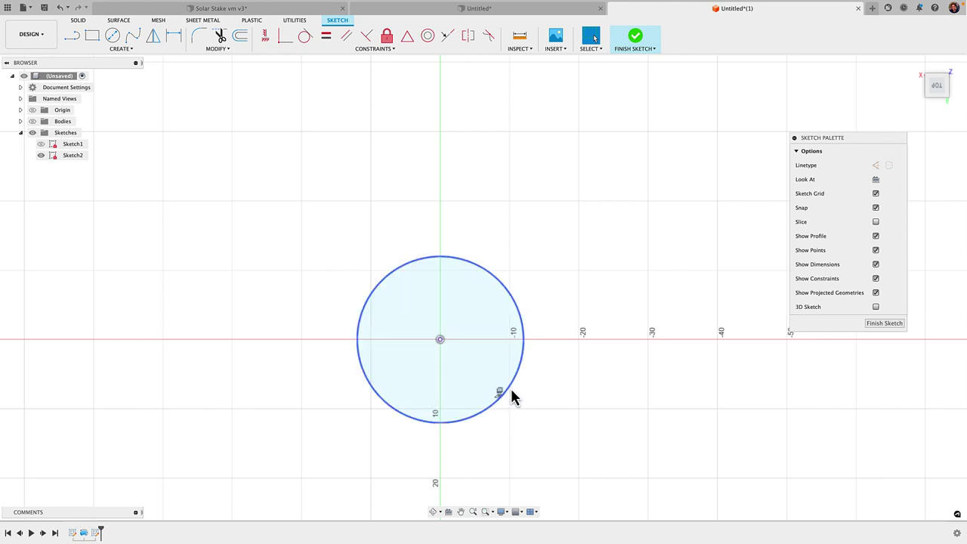
pyautogui.press('Escape')
pyautogui.moveTo(507, 391)
pyautogui.mouseDown(button='middle')
pyautogui.moveTo(503, 402)
pyautogui.moveTo(494, 384)
pyautogui.mouseUp(button='middle')
pyautogui.press('l')
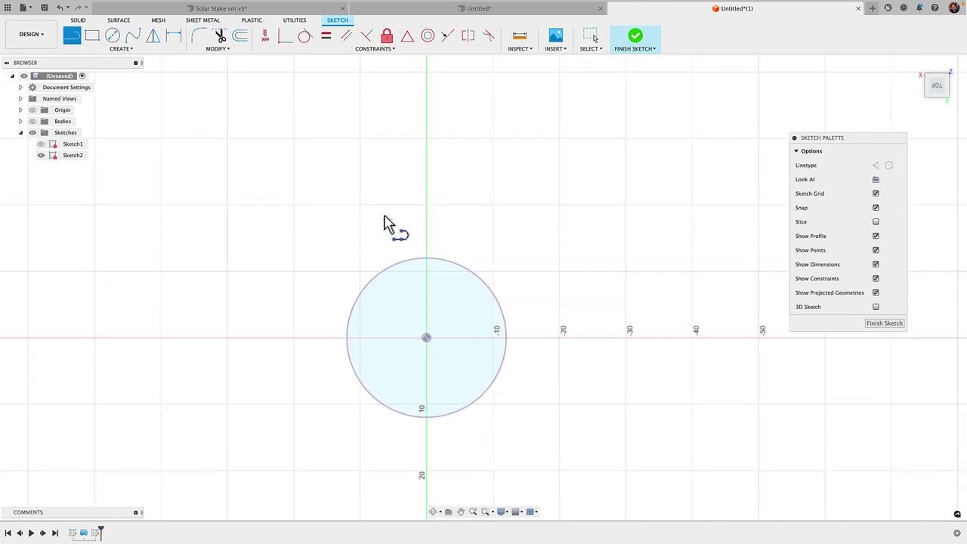
pyautogui.click(307, 184)
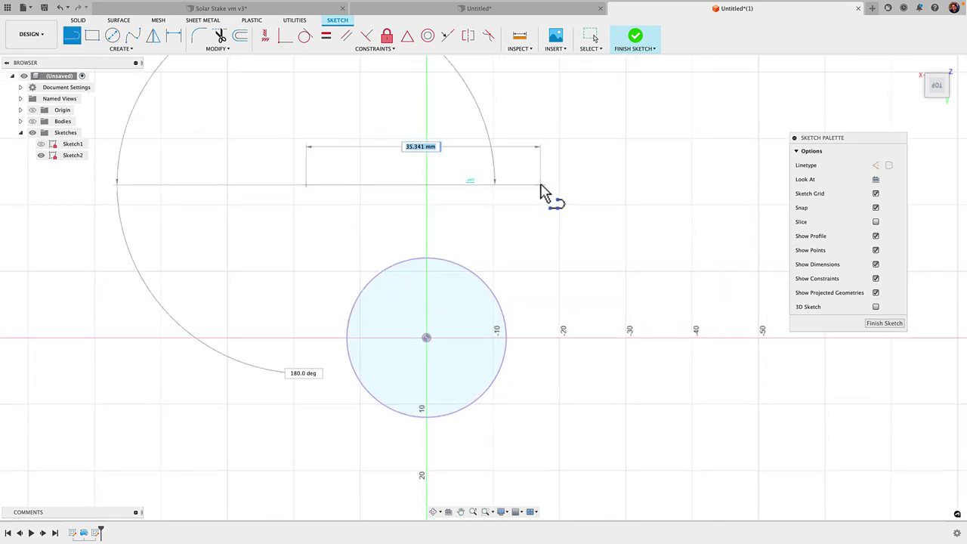
pyautogui.click(540, 184)
# Step: Constrain the horizontal line's midpoint to the circle's center and make its endpoint coincident with the circle
pyautogui.click(410, 43)
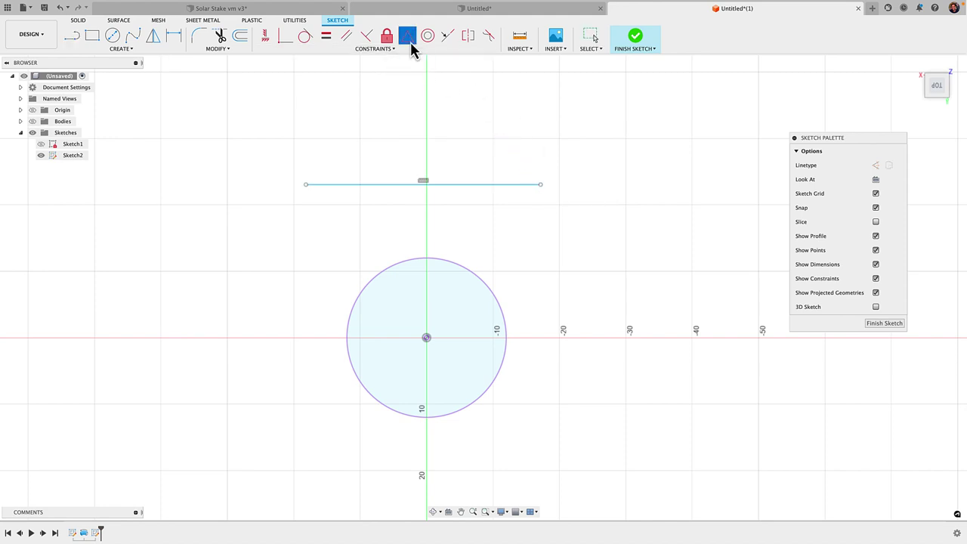
pyautogui.click(472, 184)
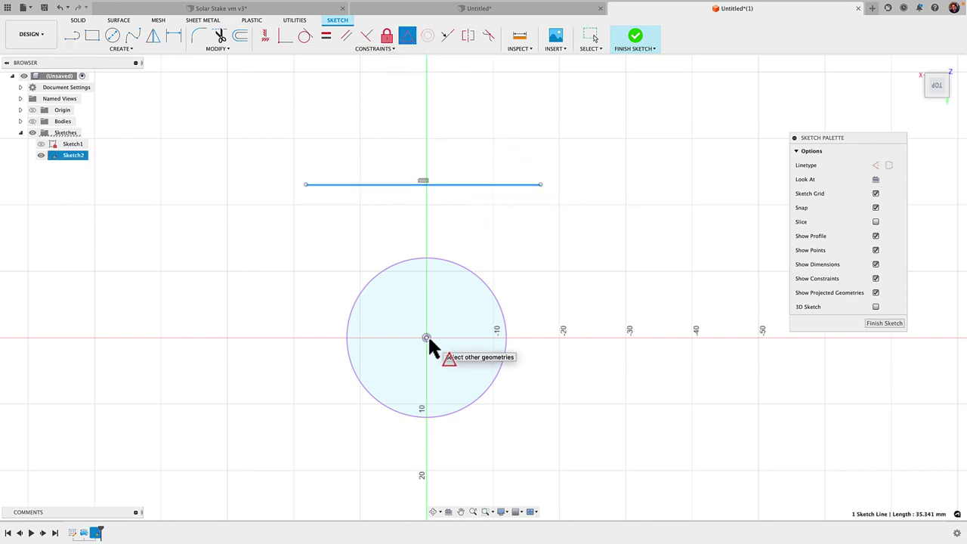
pyautogui.click(427, 338)
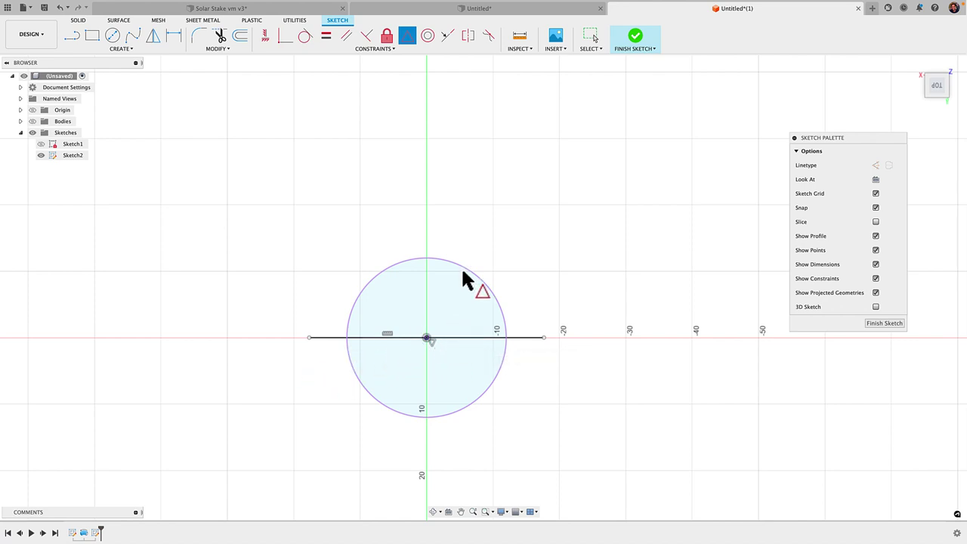
pyautogui.moveTo(595, 357); pyautogui.dragTo(597, 329, button='middle')
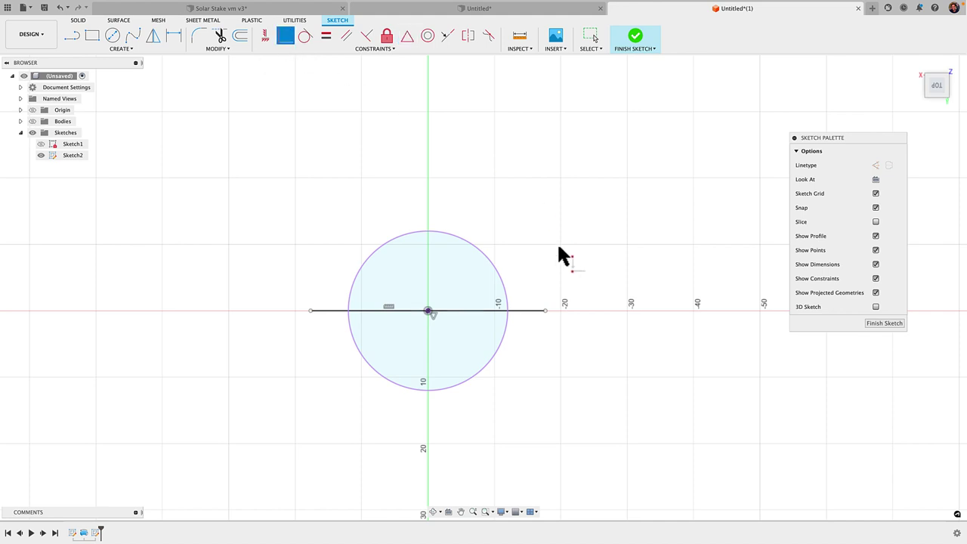
pyautogui.click(546, 311)
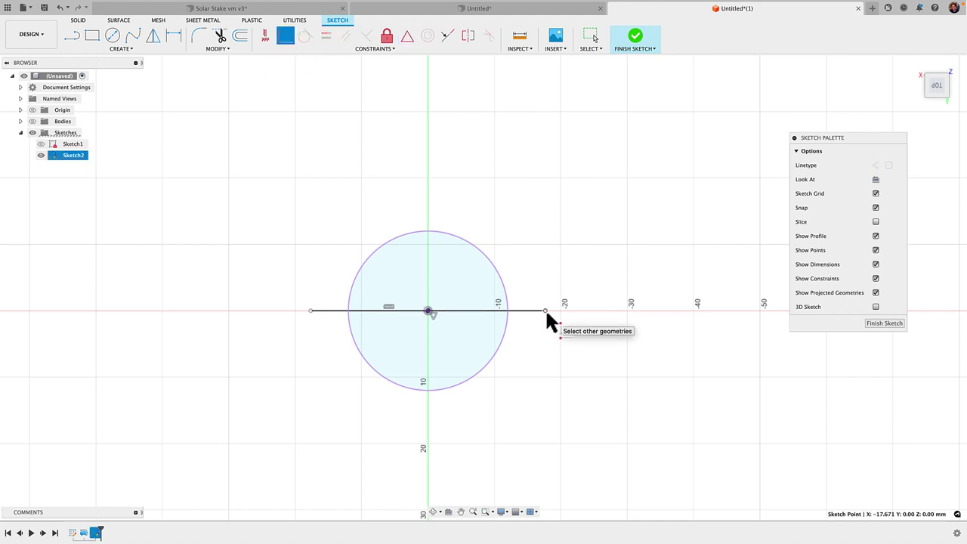
pyautogui.click(502, 285)
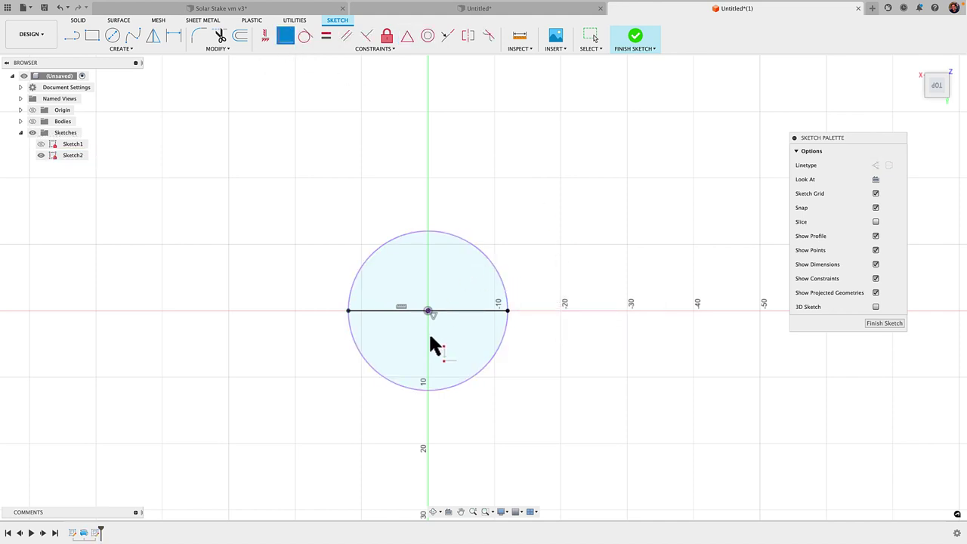
# Step: Draw a vertical line about 33 mm long beside the projected circle, on its negative X side
pyautogui.scroll(3, 387, 318)
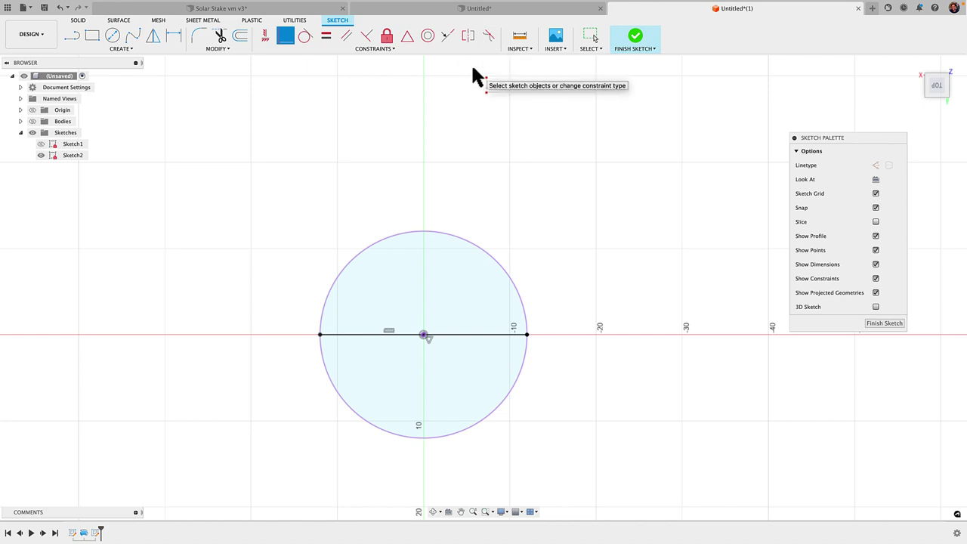
pyautogui.scroll(1, 476, 193)
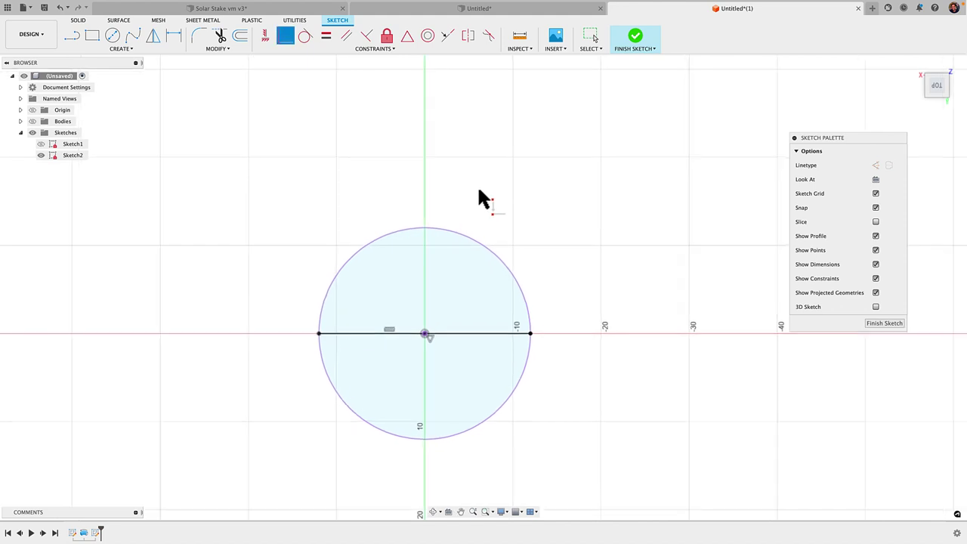
pyautogui.moveTo(504, 378); pyautogui.dragTo(514, 361, button='middle')
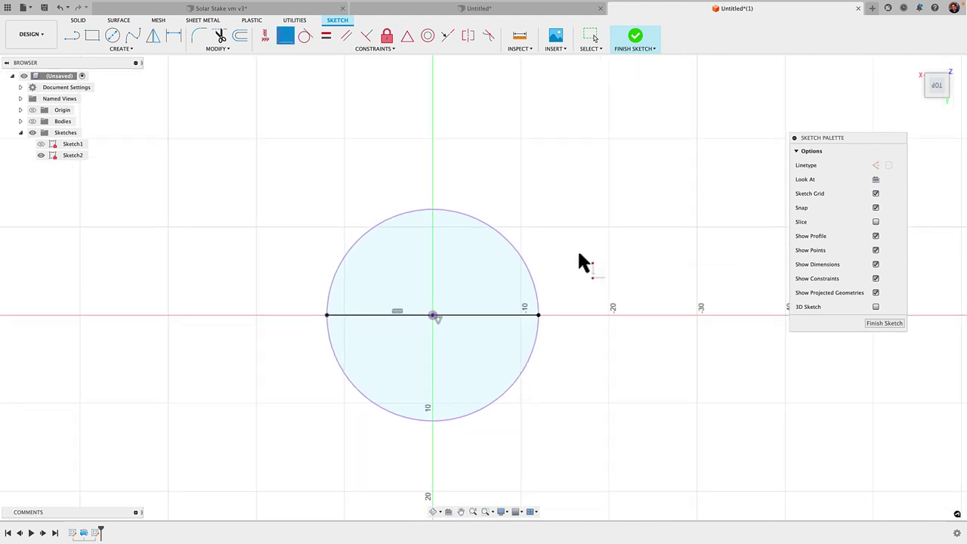
pyautogui.press('l')
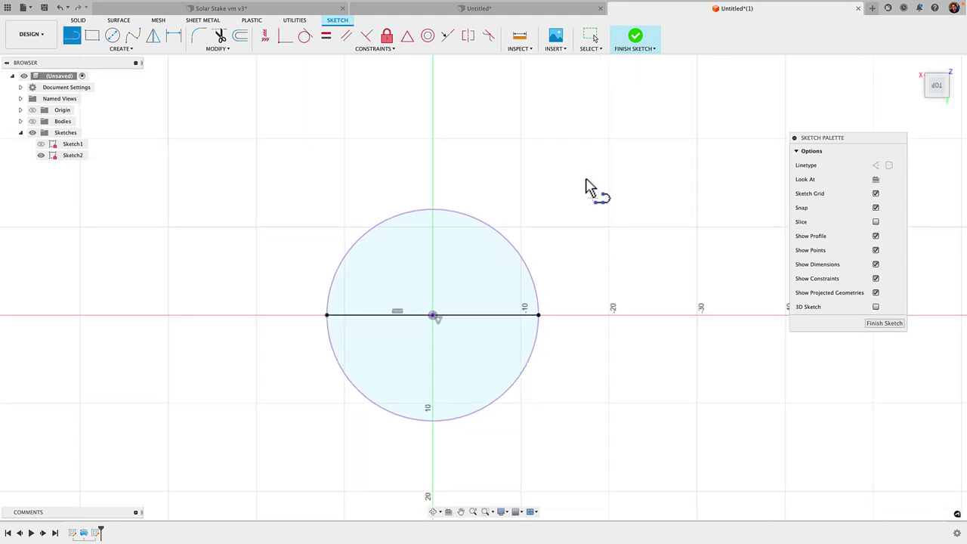
pyautogui.click(639, 122)
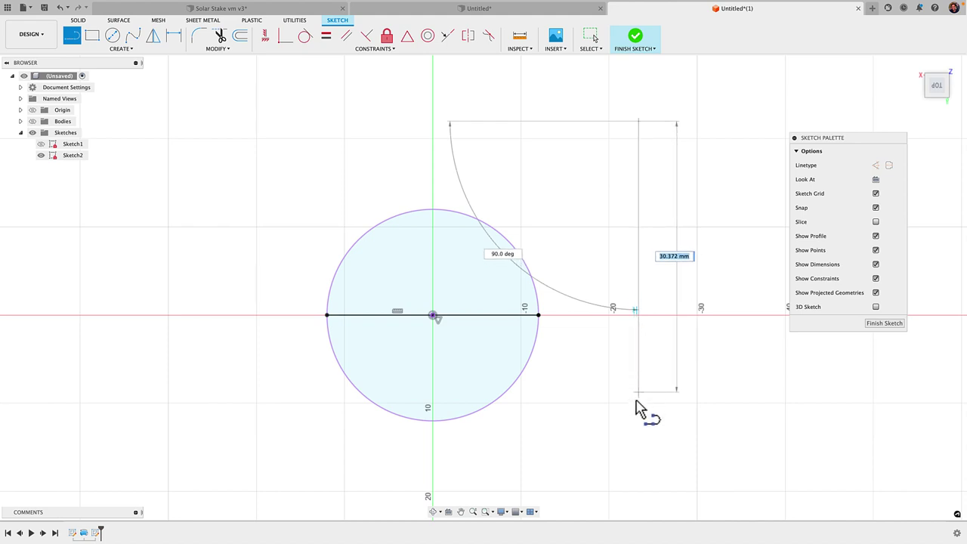
pyautogui.click(639, 410)
pyautogui.press('Escape')
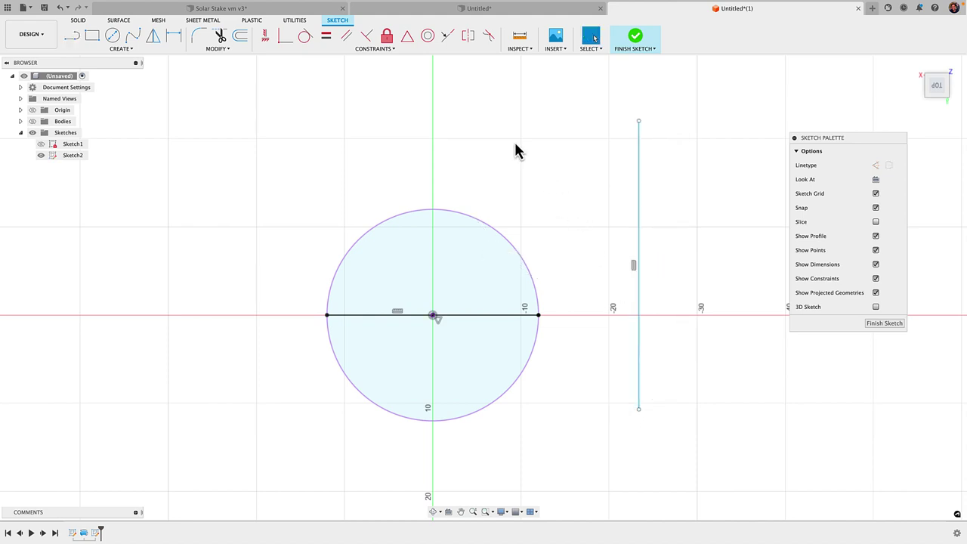
# Step: Constrain the vertical line's midpoint to the circle's center and make its upper endpoint coincident with the circle
pyautogui.click(411, 43)
pyautogui.click(638, 185)
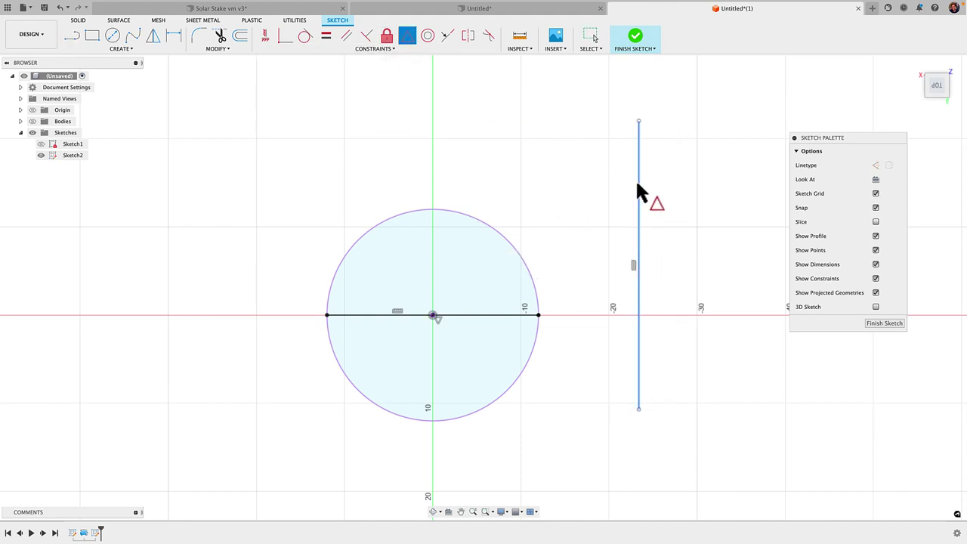
pyautogui.click(432, 316)
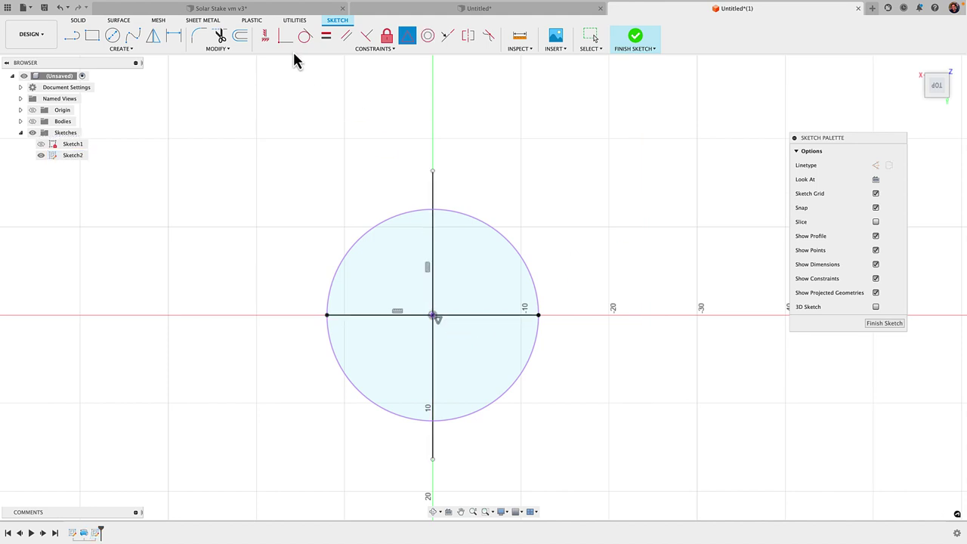
pyautogui.click(286, 38)
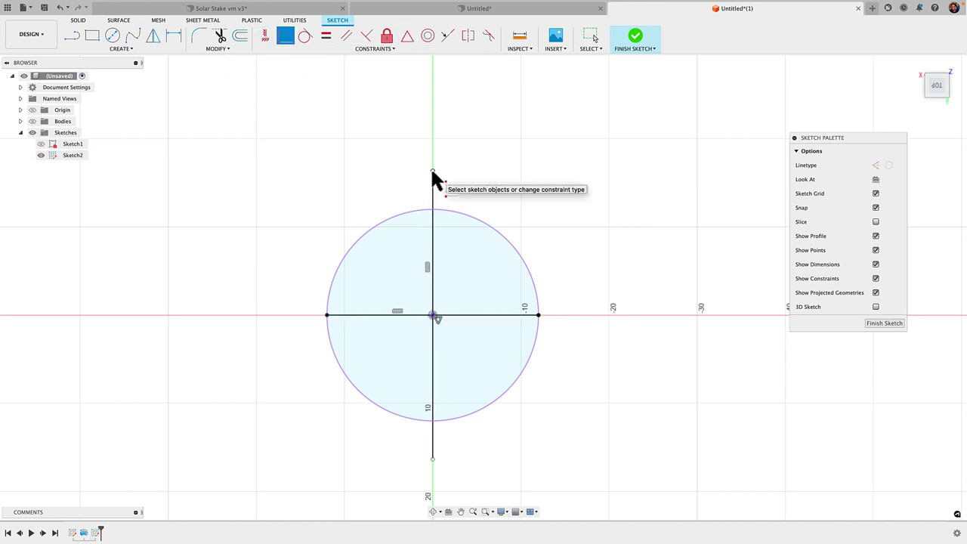
pyautogui.click(431, 169)
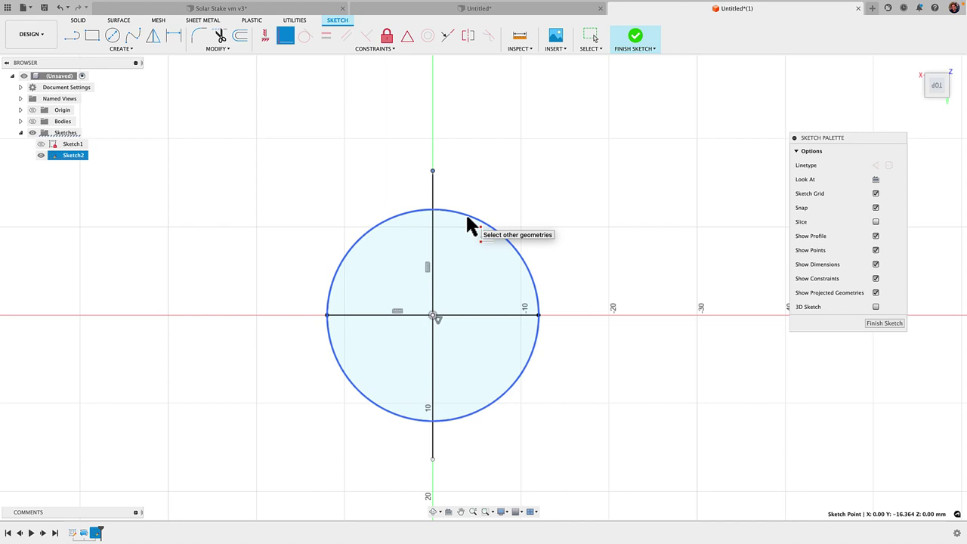
pyautogui.click(467, 218)
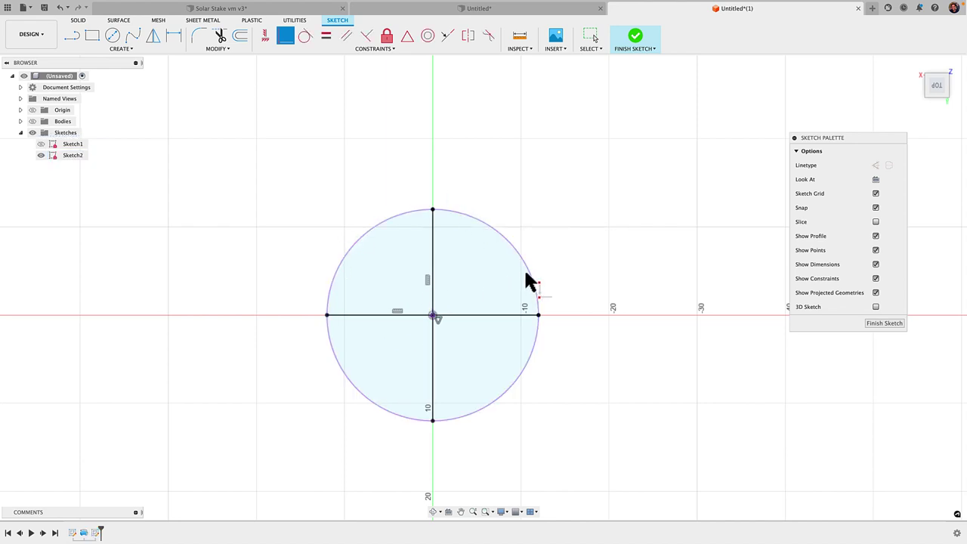
# Step: Examine the rib layout on the finished stake in the other open design, then return to the sketch
pyautogui.click(435, 11)
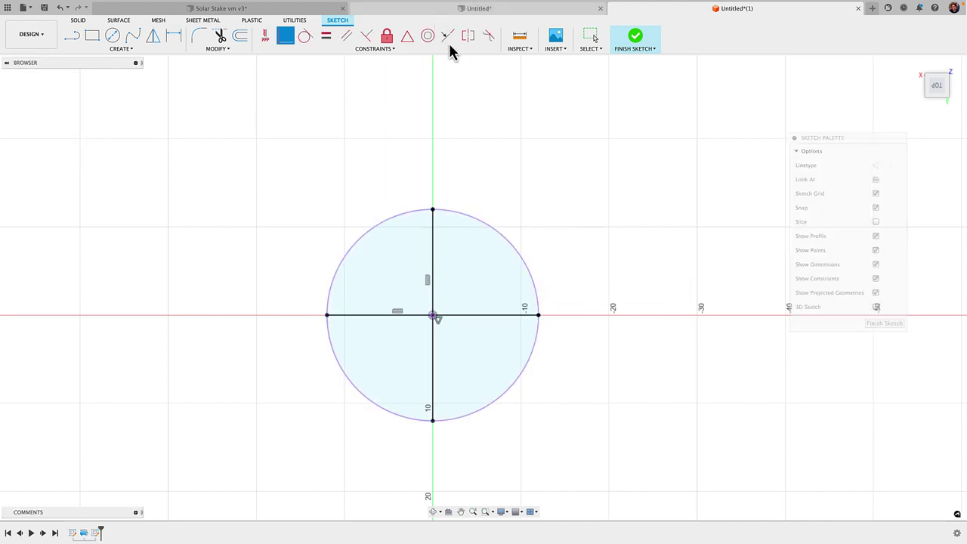
pyautogui.hotkey('ctrl', 'Tab')
pyautogui.moveTo(443, 368)
pyautogui.keyDown('shift'); pyautogui.mouseDown(button='middle')
pyautogui.moveTo(475, 378)
pyautogui.moveTo(456, 400)
pyautogui.moveTo(526, 320)
pyautogui.moveTo(432, 320)
pyautogui.moveTo(455, 343)
pyautogui.moveTo(459, 323)
pyautogui.moveTo(391, 390)
pyautogui.moveTo(382, 345)
pyautogui.mouseUp(button='middle'); pyautogui.keyUp('shift')
pyautogui.click(481, 389)
pyautogui.click(374, 389)
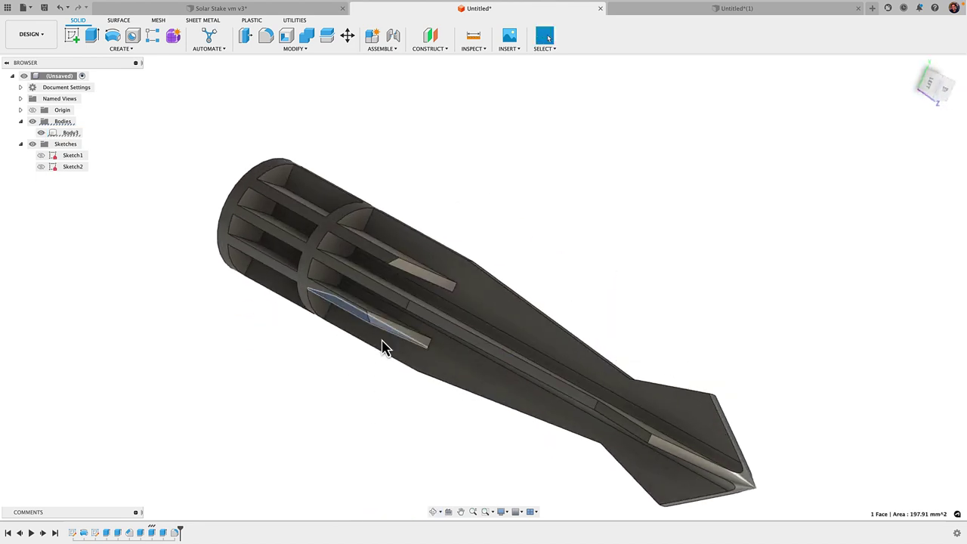
pyautogui.scroll(3, 392, 276)
pyautogui.keyDown('shift'); pyautogui.moveTo(706, 376); pyautogui.dragTo(633, 53, button='middle'); pyautogui.keyUp('shift')
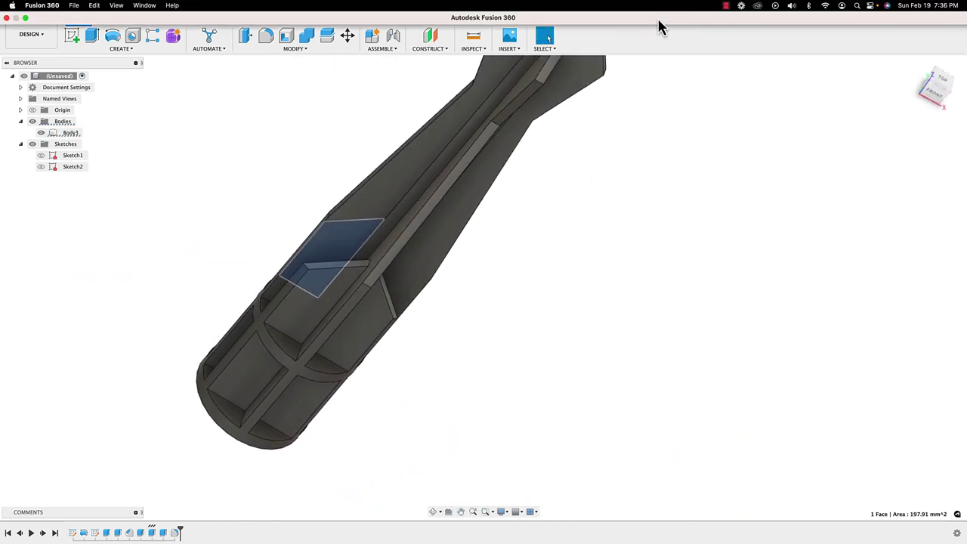
pyautogui.click(692, 11)
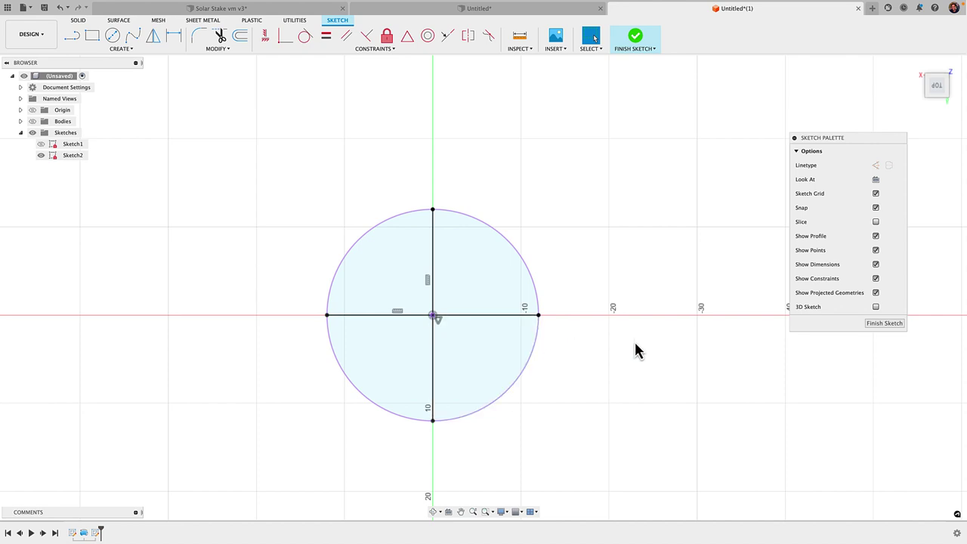
# Step: Draw two horizontal lines across the projected circle, one about 33 mm long above its center and one below it
pyautogui.press('l')
pyautogui.click(304, 248)
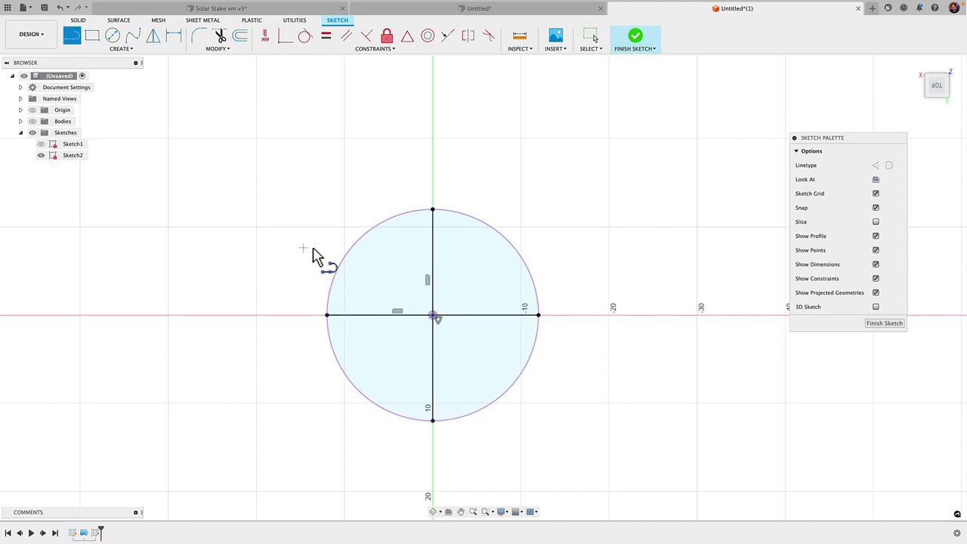
pyautogui.click(593, 249)
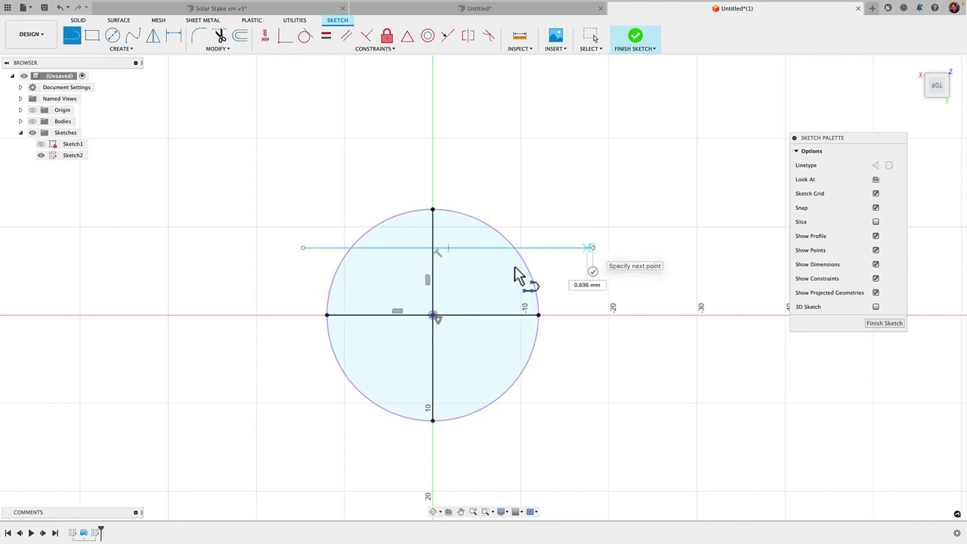
pyautogui.press('Escape')
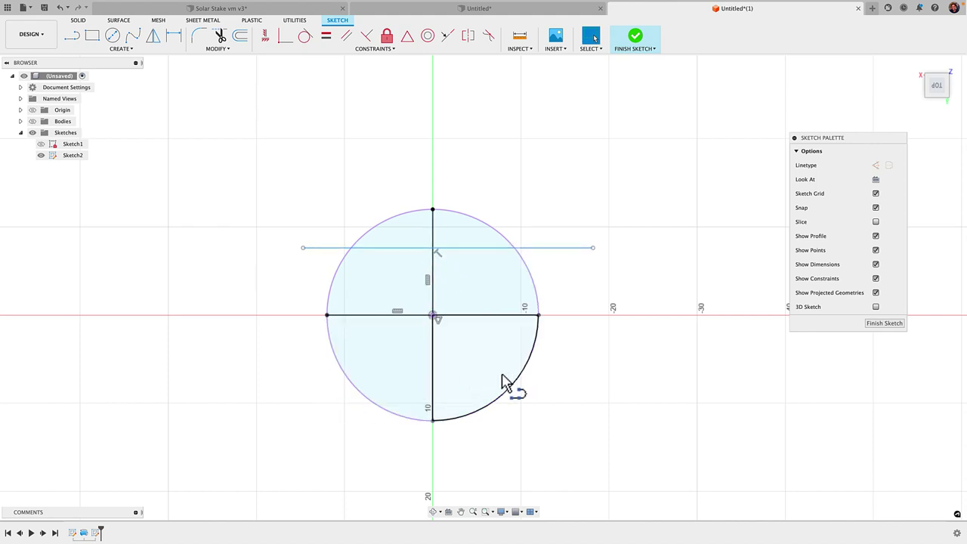
pyautogui.press('l')
pyautogui.click(279, 362)
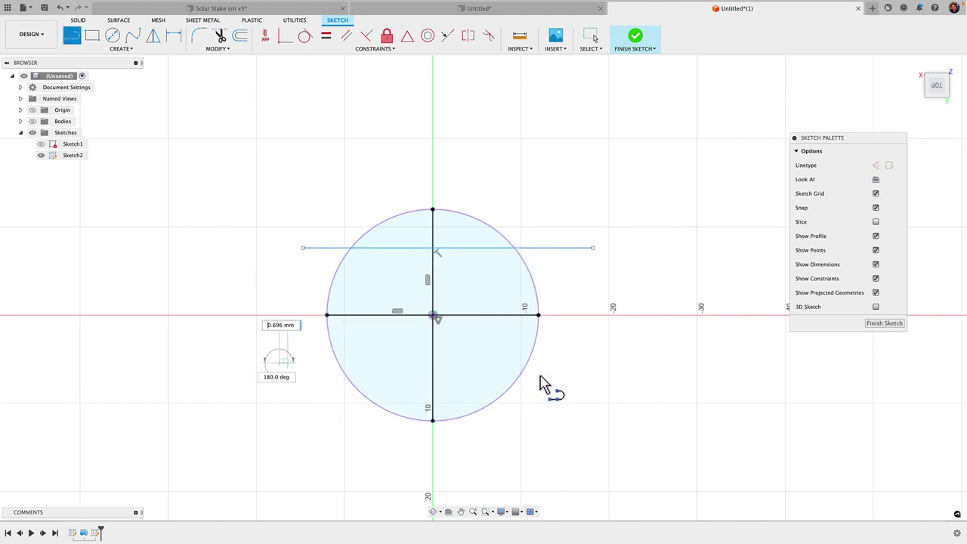
pyautogui.click(605, 363)
pyautogui.press('Escape')
pyautogui.scroll(1, 602, 409)
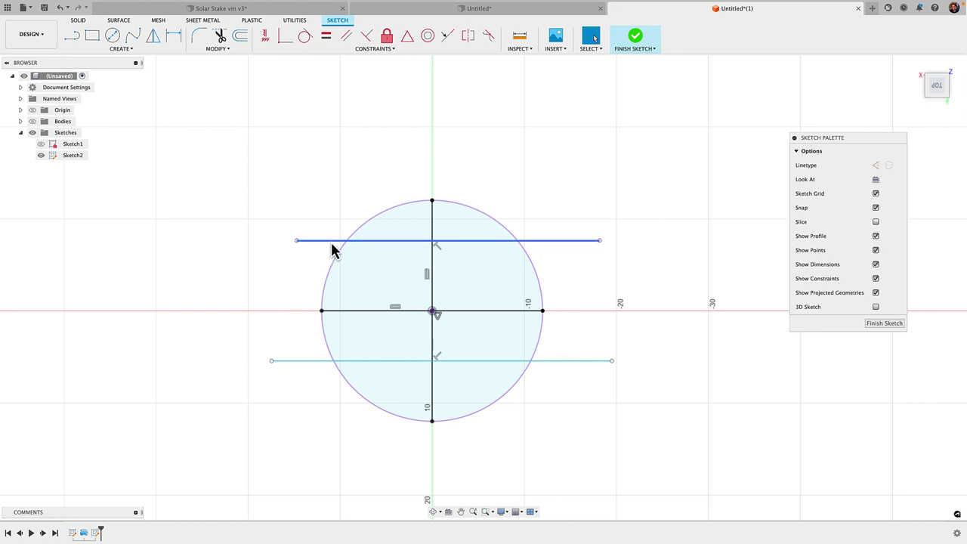
# Step: Shift the upper horizontal line sideways to test how freely it moves
pyautogui.moveTo(331, 242); pyautogui.dragTo(323, 239)
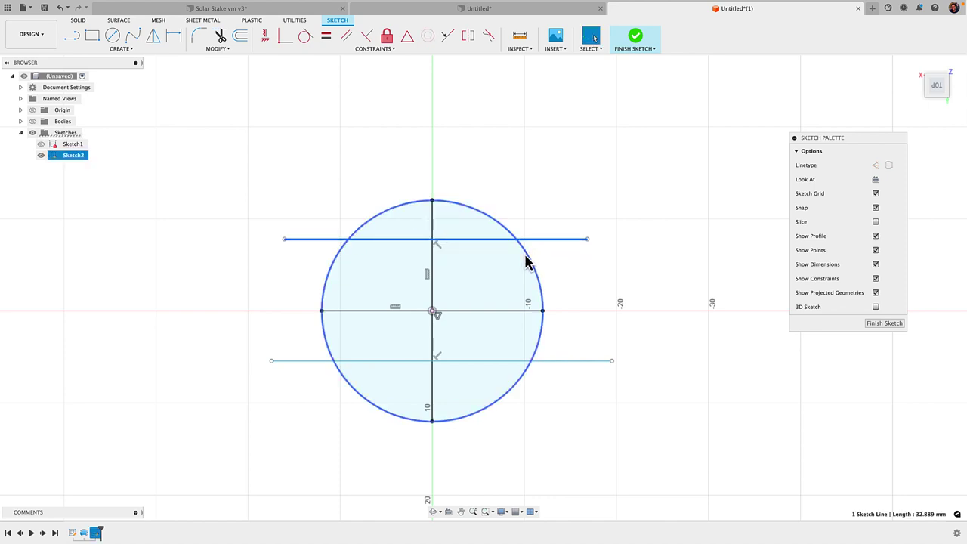
pyautogui.press('Escape')
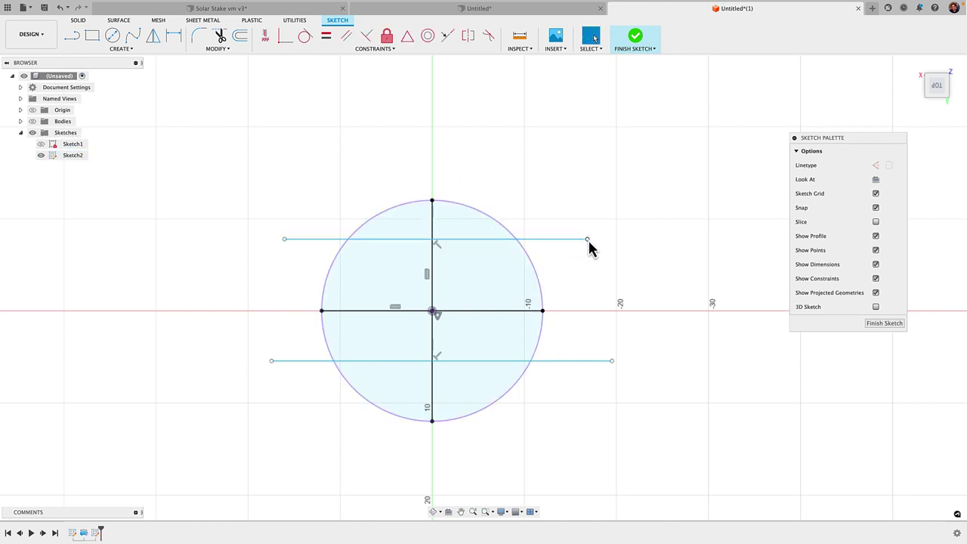
pyautogui.click(535, 264)
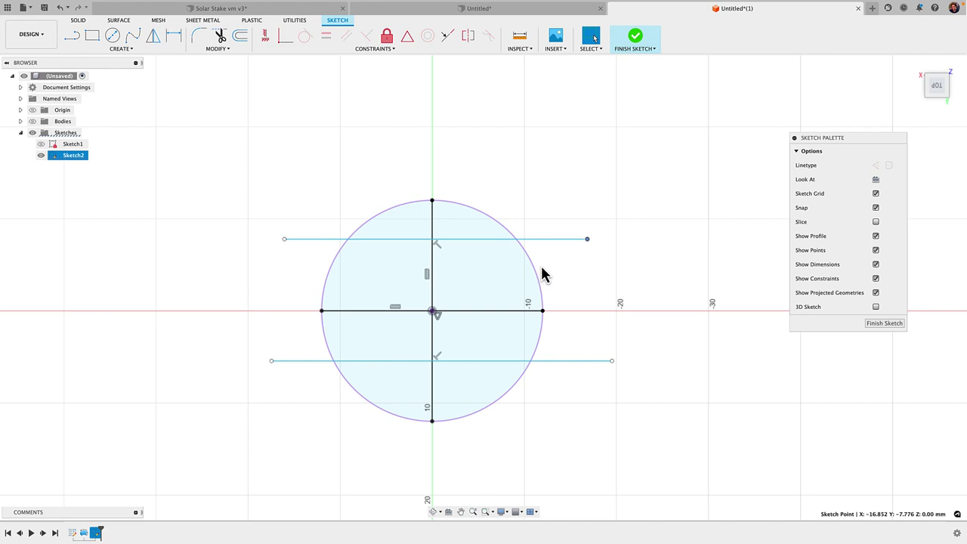
pyautogui.click(523, 189)
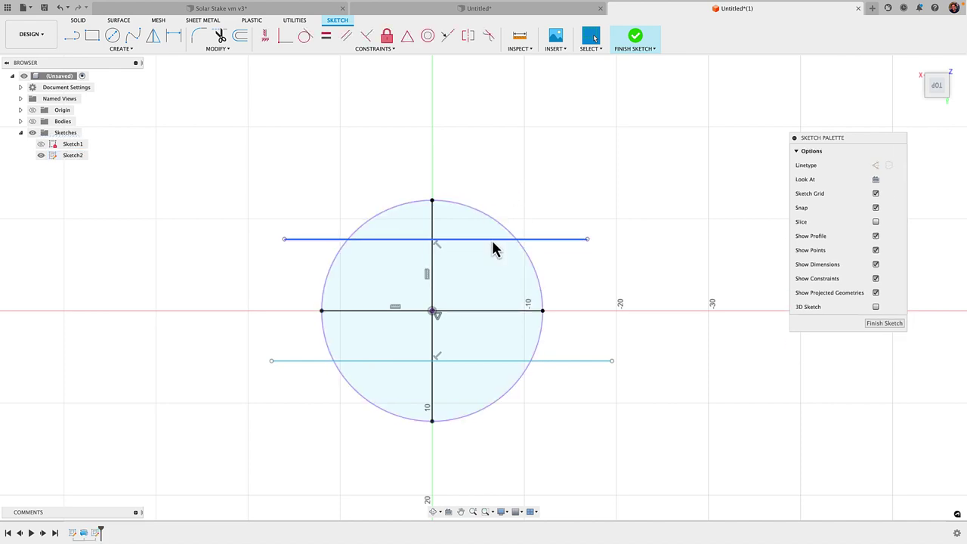
pyautogui.moveTo(495, 249); pyautogui.dragTo(539, 247)
pyautogui.click(547, 211)
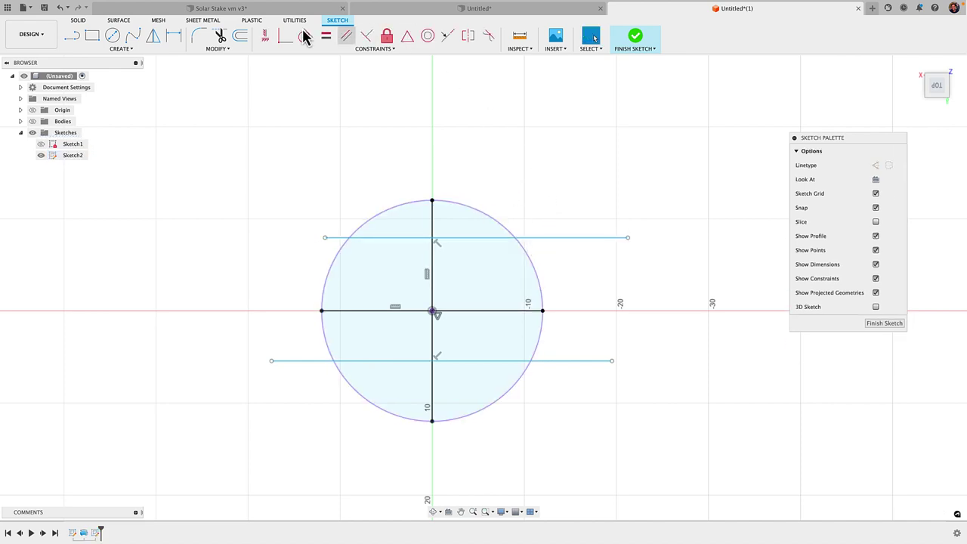
# Step: Constrain the midpoints of the upper and lower horizontal lines to align vertically with the circle's center
pyautogui.click(266, 42)
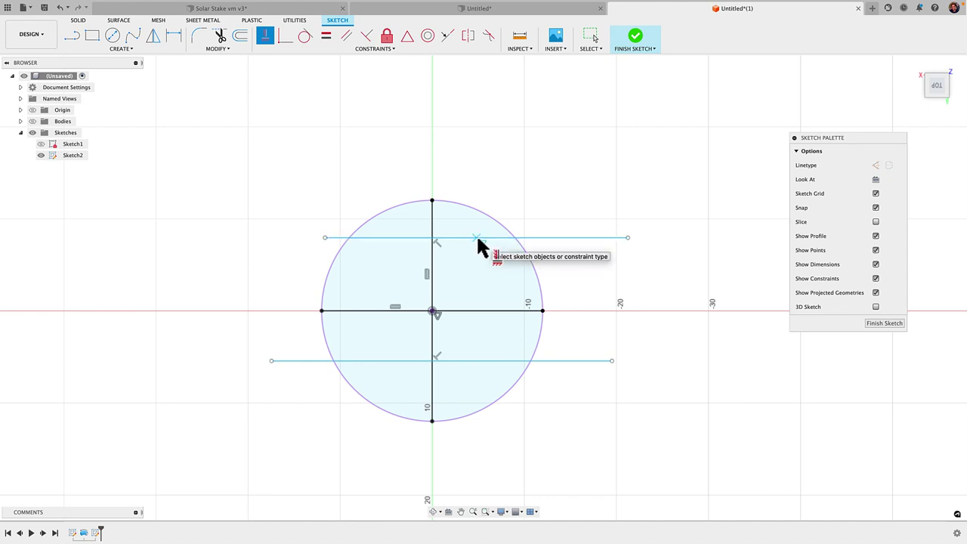
pyautogui.click(433, 311)
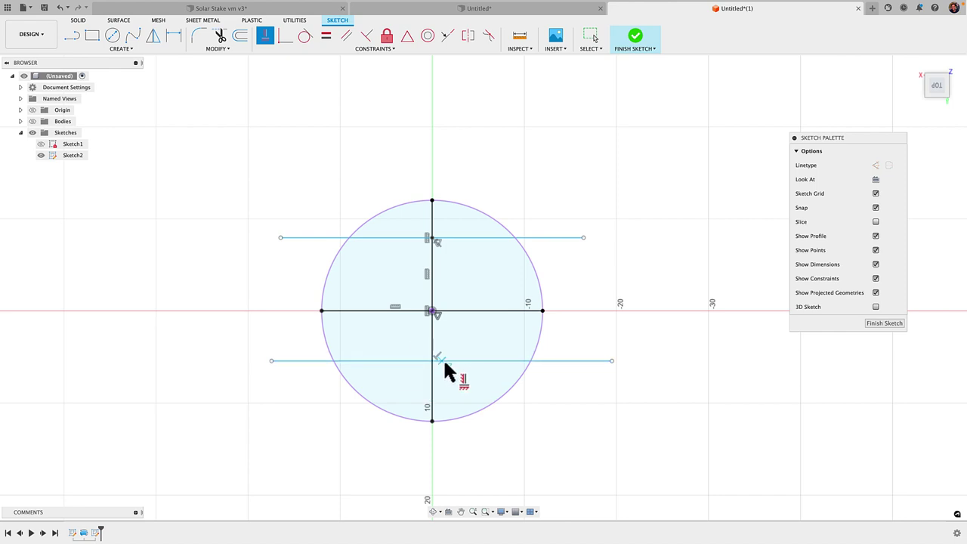
pyautogui.click(430, 309)
pyautogui.press('Escape')
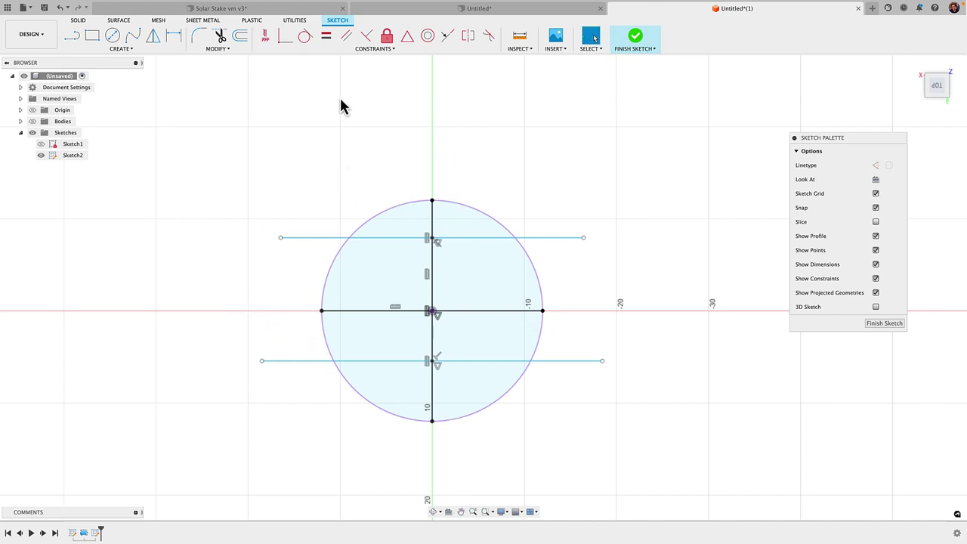
# Step: Apply an Equal constraint to the upper and lower horizontal lines
pyautogui.click(328, 36)
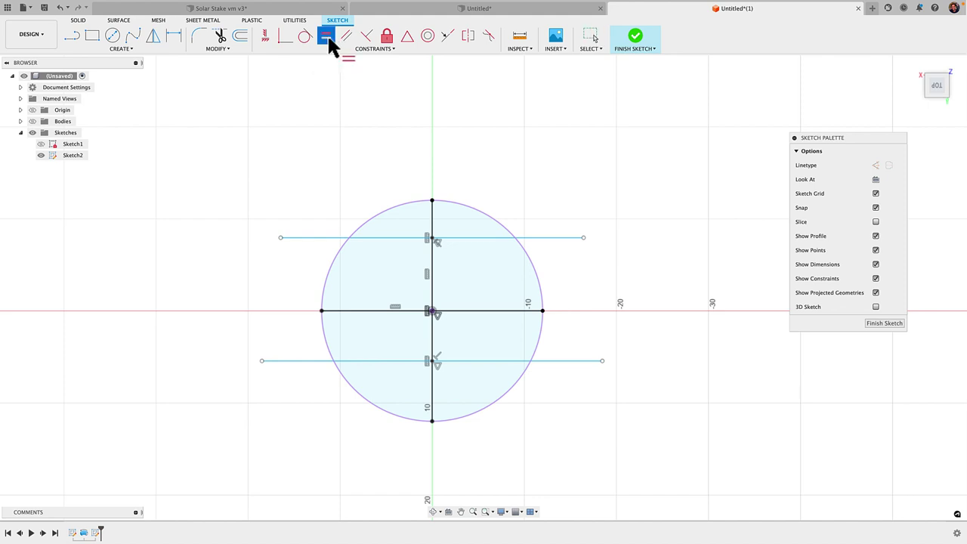
pyautogui.click(297, 237)
pyautogui.click(284, 359)
pyautogui.scroll(1, 648, 317)
pyautogui.press('Escape')
# Step: Move the upper horizontal line closer to the circle's center to test its remaining freedom
pyautogui.click(558, 231)
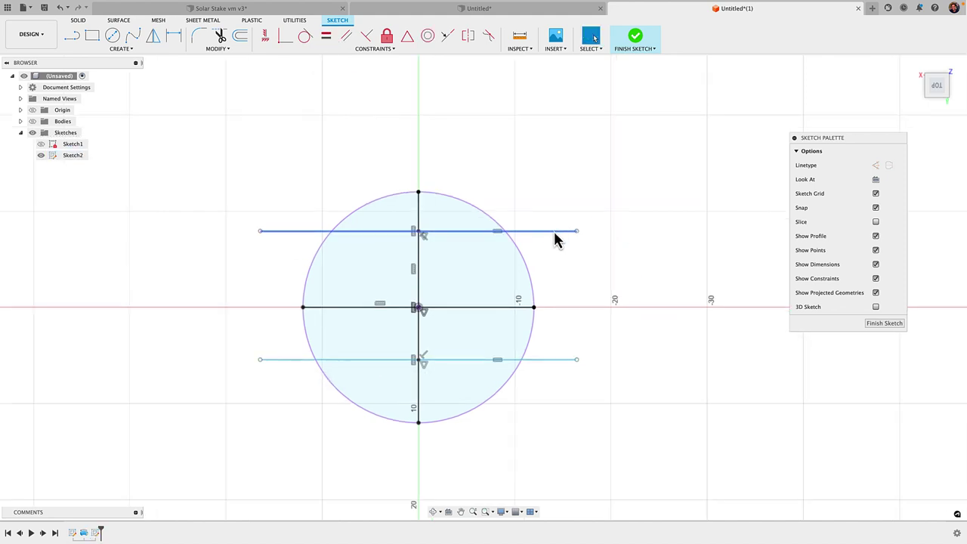
pyautogui.moveTo(559, 230); pyautogui.dragTo(563, 258)
pyautogui.click(473, 196)
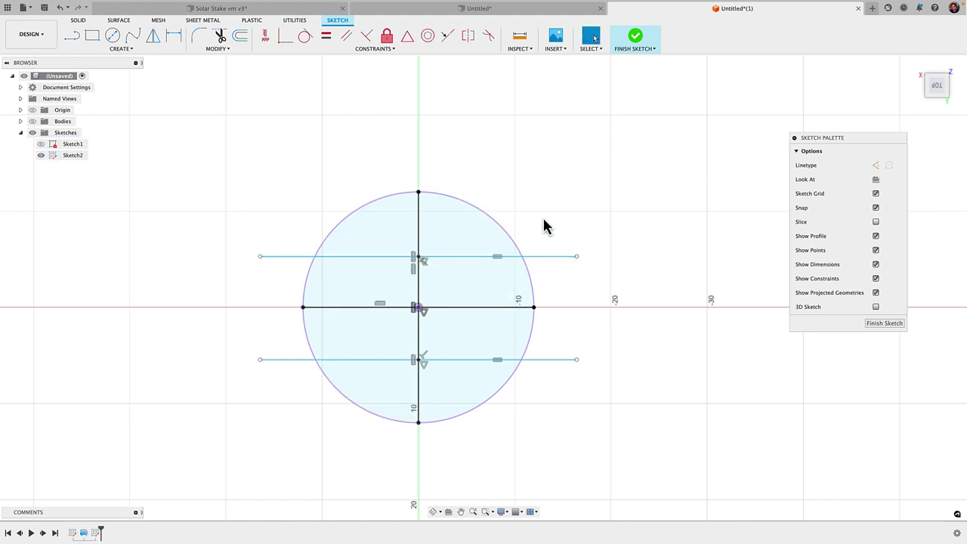
# Step: Make the upper and lower lines symmetric about the horizontal center line and test the symmetry by moving the upper line outward
pyautogui.click(469, 38)
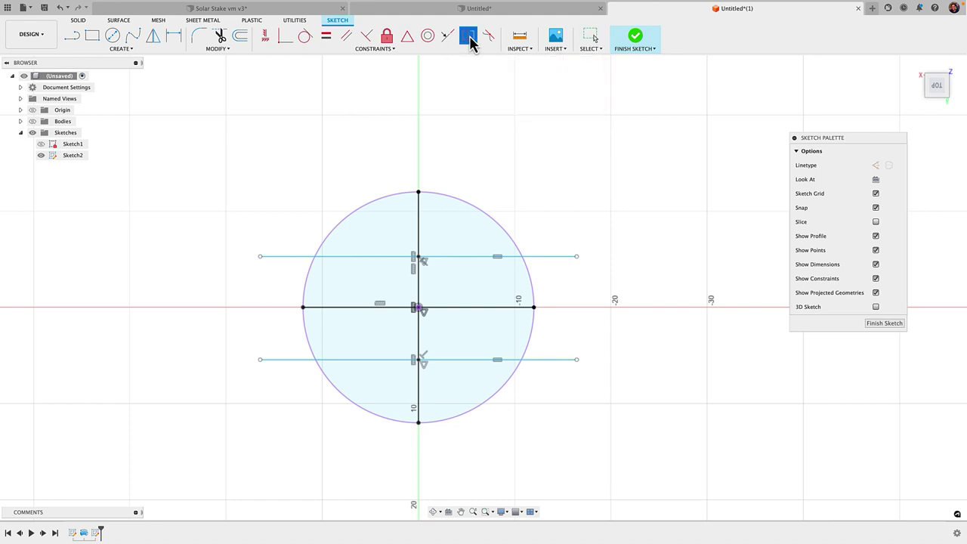
pyautogui.click(559, 256)
pyautogui.click(547, 359)
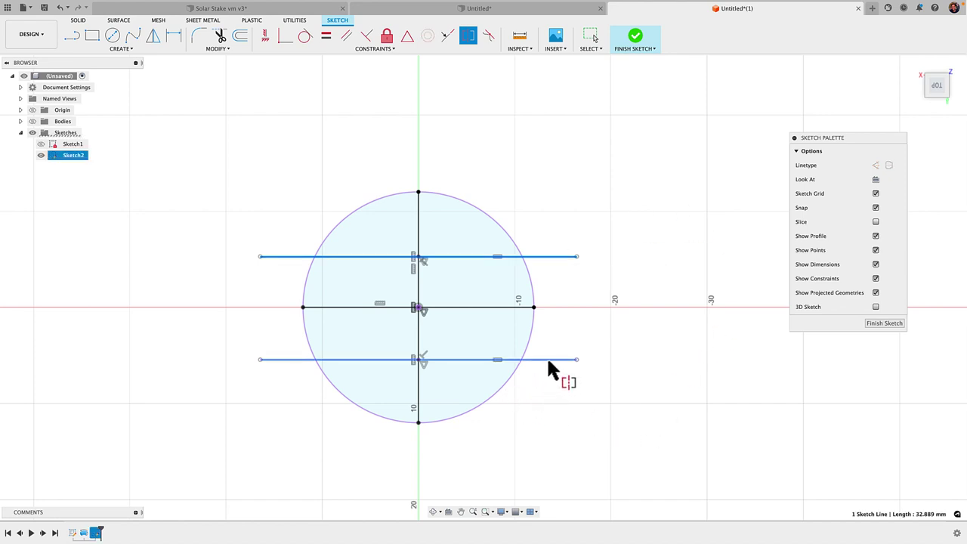
pyautogui.click(497, 307)
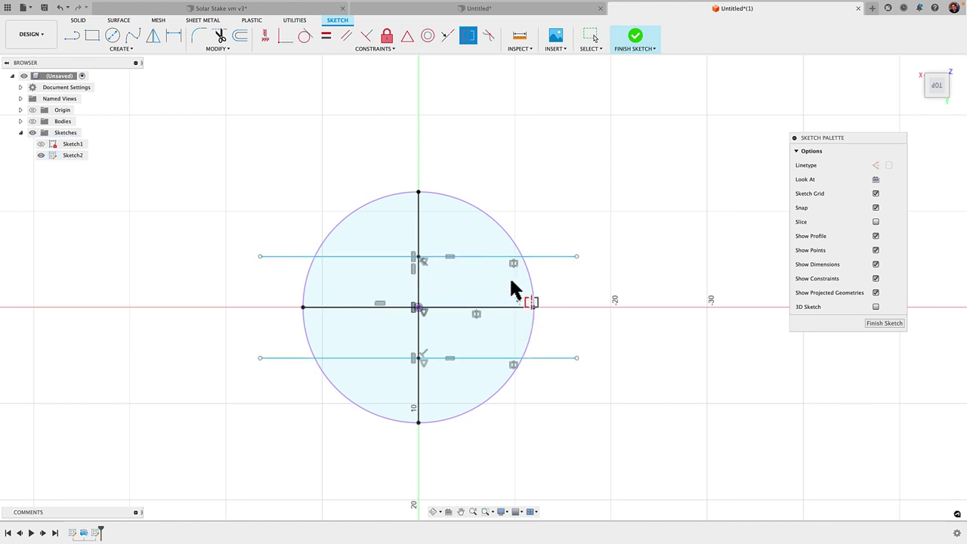
pyautogui.press('Escape')
pyautogui.moveTo(550, 232); pyautogui.dragTo(560, 211)
# Step: Dimension the distance between the upper line and the horizontal center line to 6 mm
pyautogui.press('d')
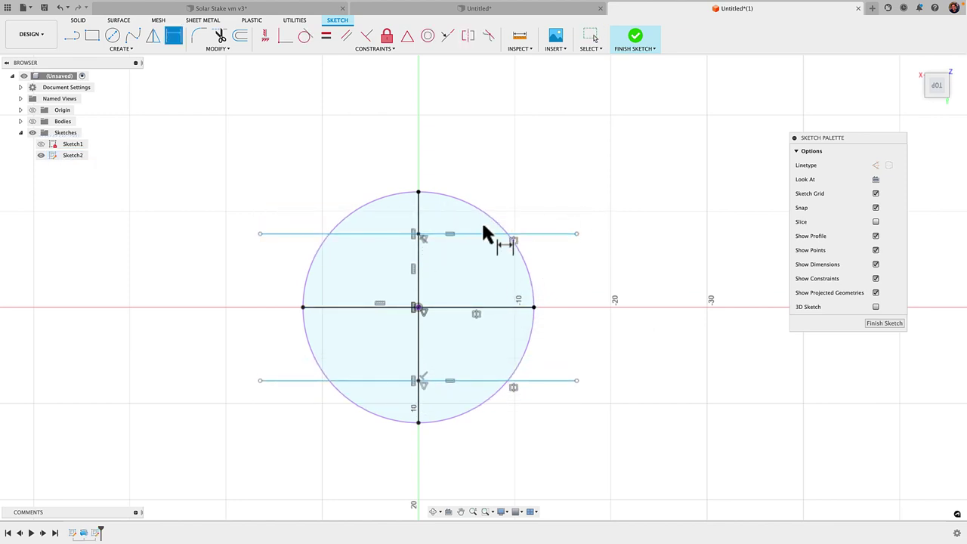
pyautogui.click(469, 233)
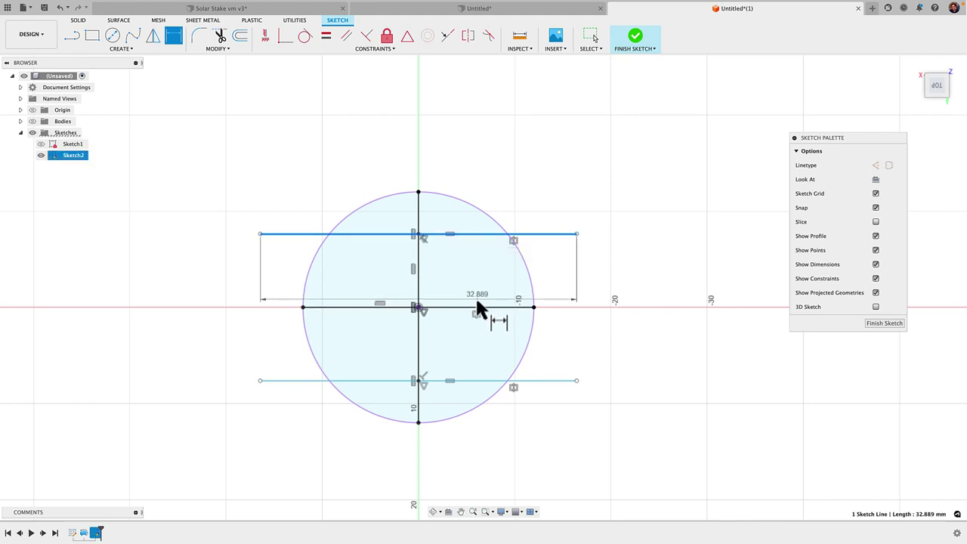
pyautogui.click(474, 306)
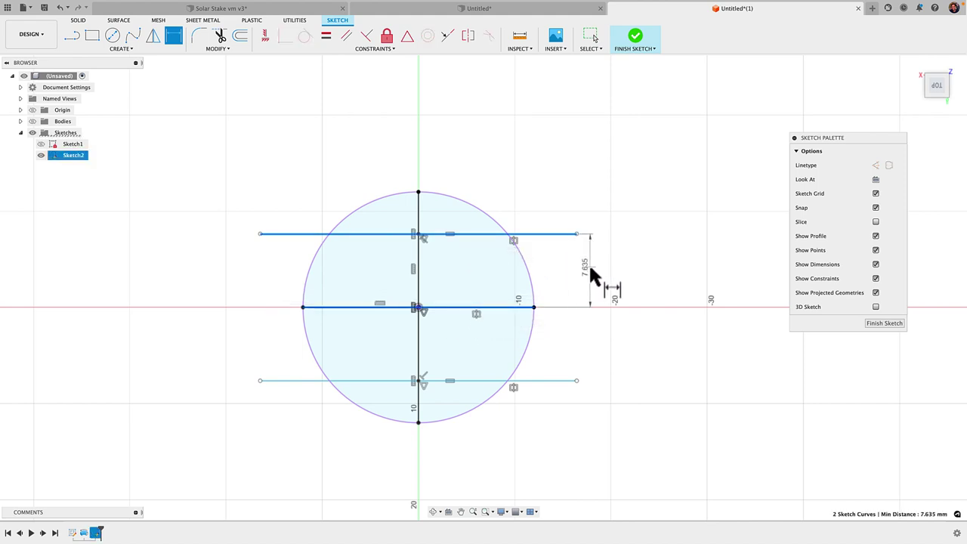
pyautogui.click(603, 277)
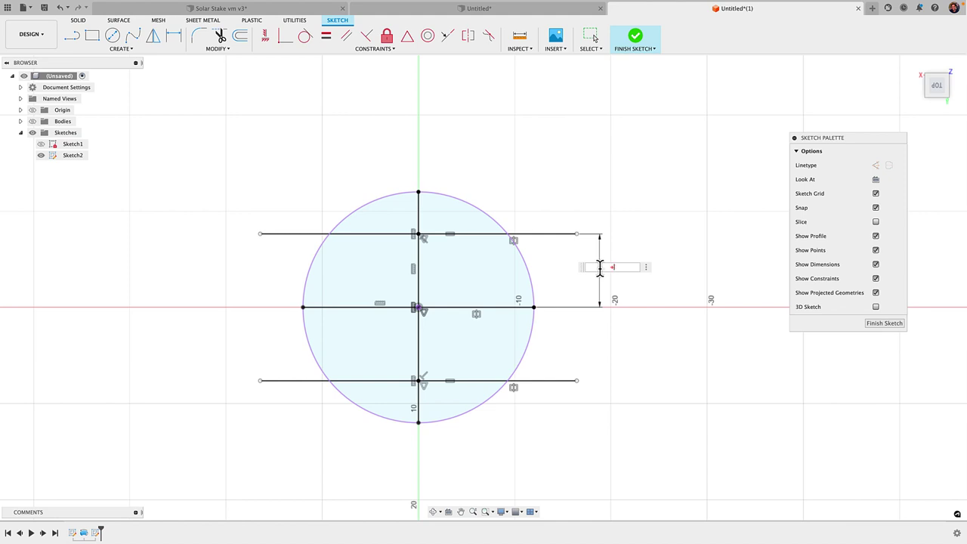
pyautogui.write('6')
pyautogui.press('Return')
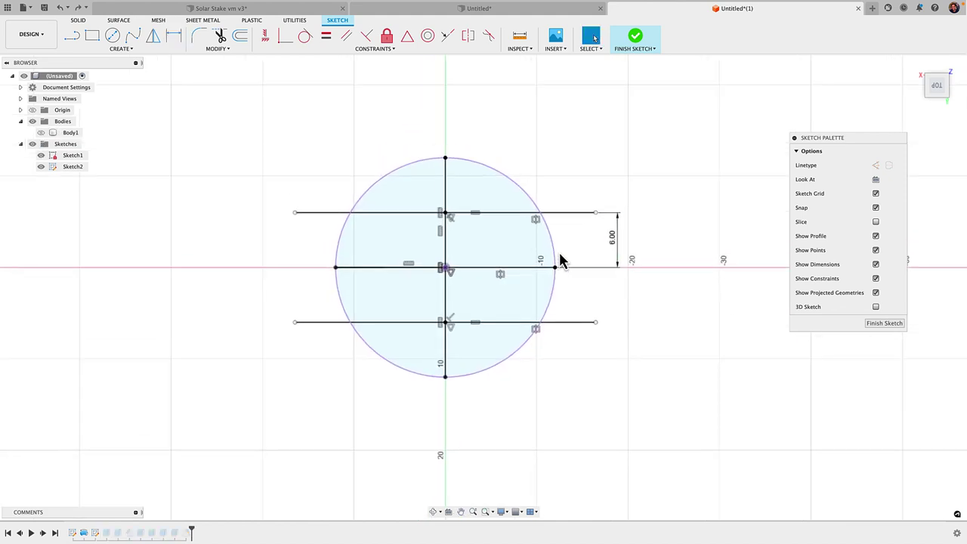
# Step: Dimension the upper horizontal line's length to 30 mm
pyautogui.press('d')
pyautogui.click(570, 212)
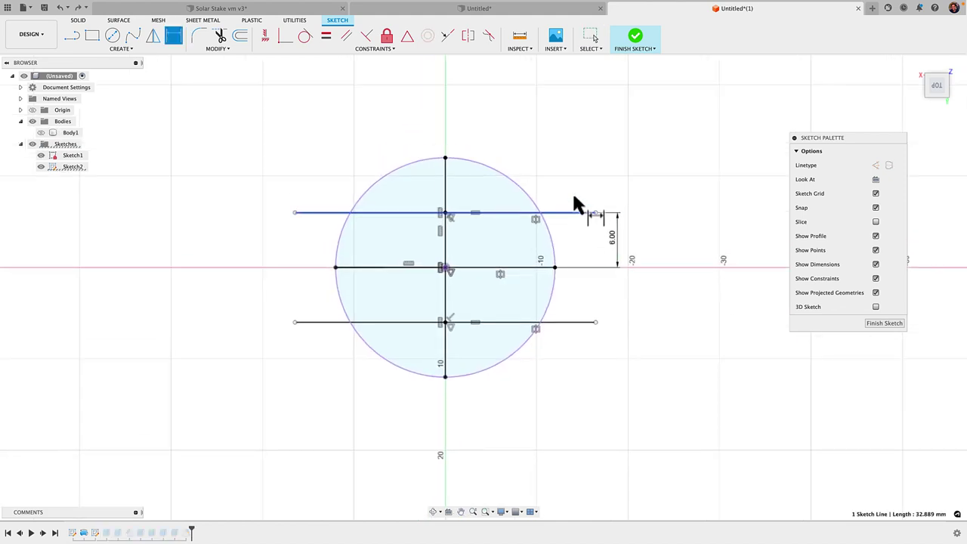
pyautogui.click(563, 132)
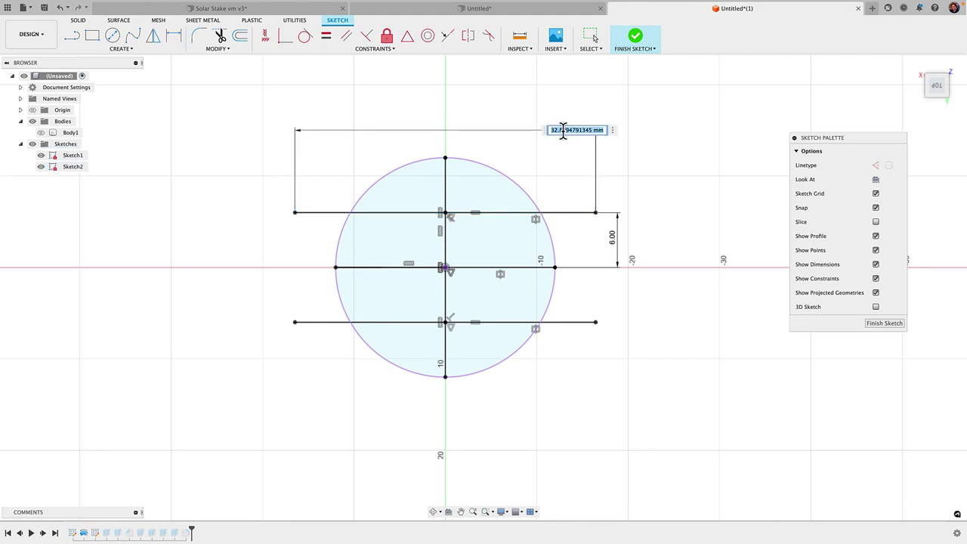
pyautogui.write('30')
pyautogui.press('Return')
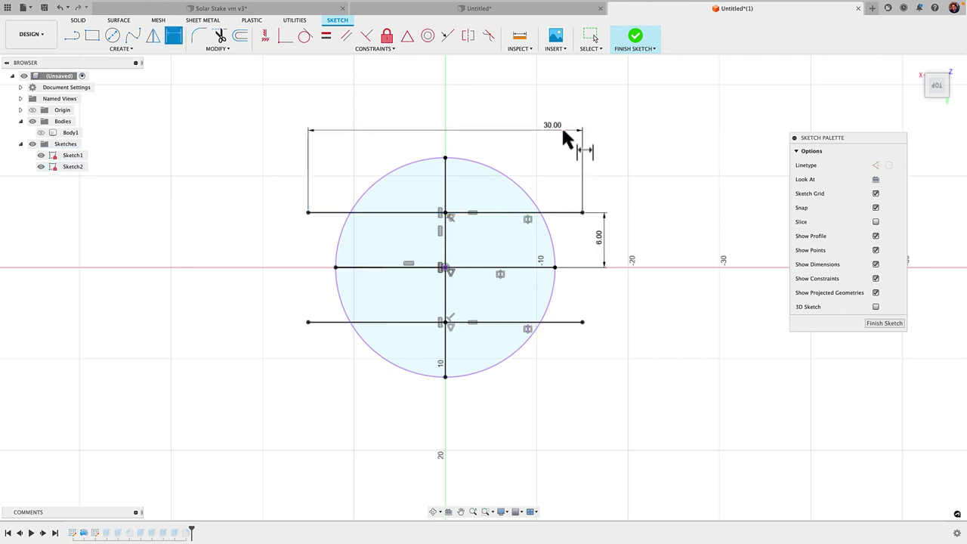
# Step: Finish the sketch and make both Sketch1 and Sketch2 visible
pyautogui.click(635, 45)
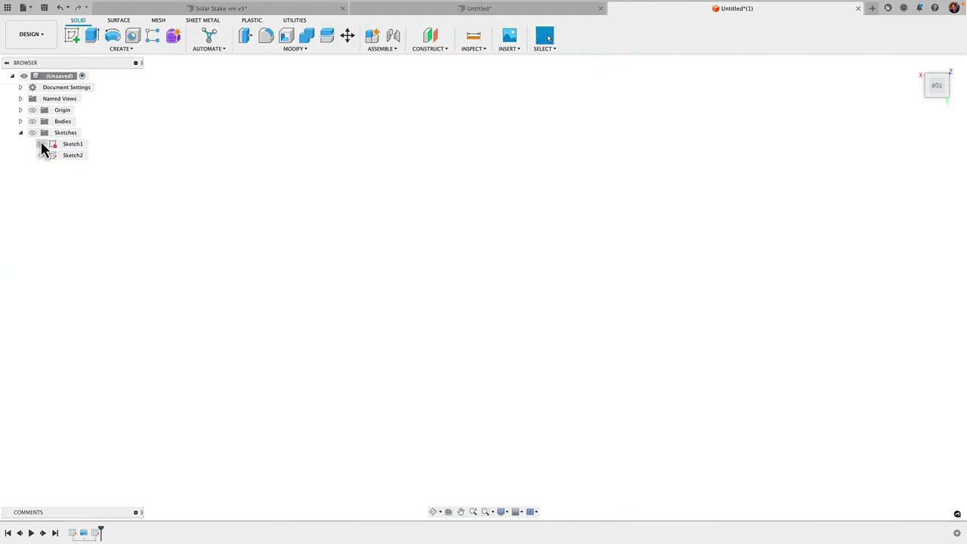
pyautogui.click(40, 144)
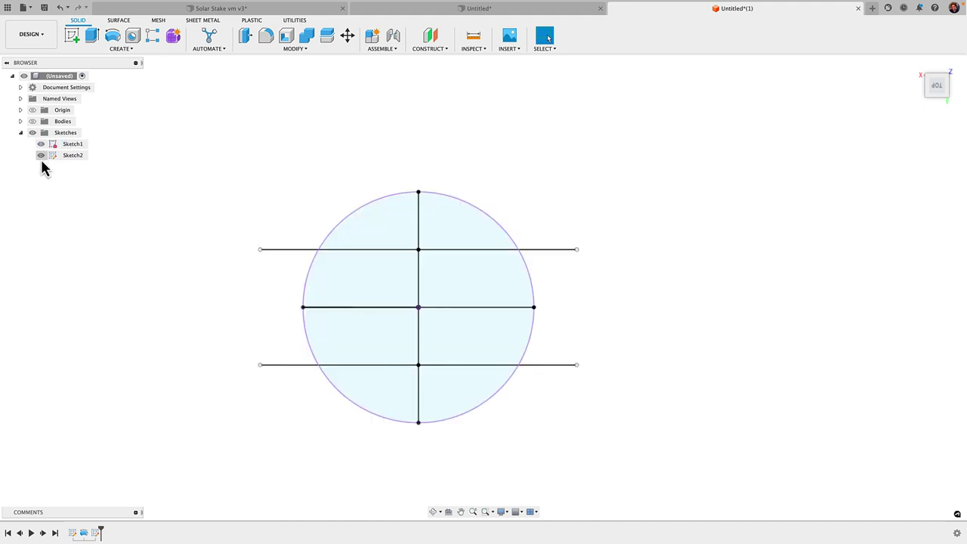
pyautogui.click(42, 156)
pyautogui.click(41, 143)
# Step: Start a thin extrude with the base circle's vertical and horizontal center lines as profiles
pyautogui.keyDown('shift'); pyautogui.moveTo(176, 266); pyautogui.dragTo(175, 254, button='middle'); pyautogui.keyUp('shift')
pyautogui.press('e')
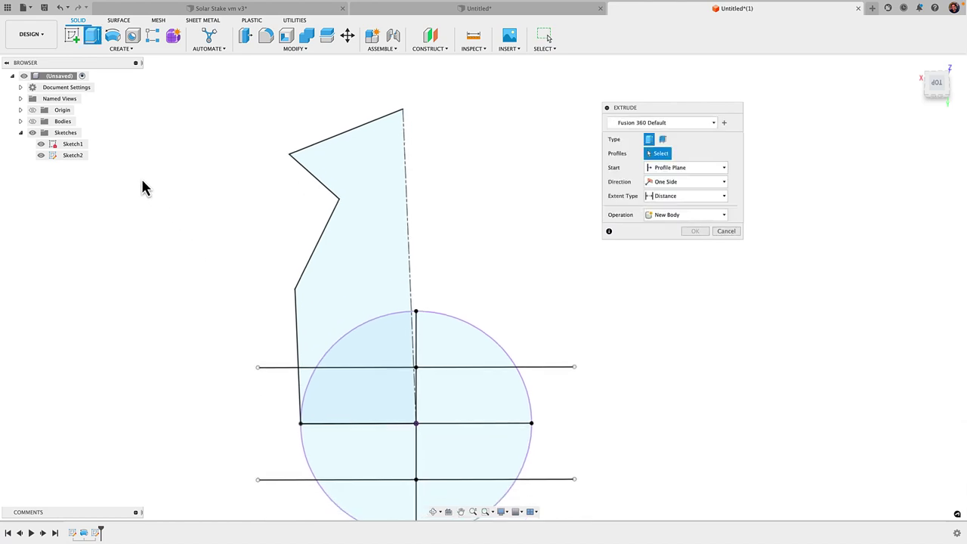
pyautogui.click(662, 142)
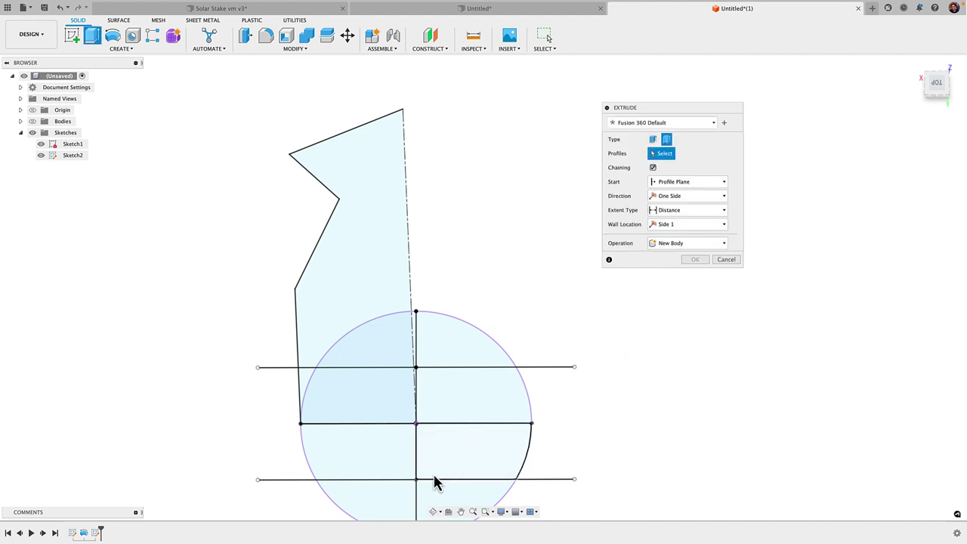
pyautogui.click(417, 457)
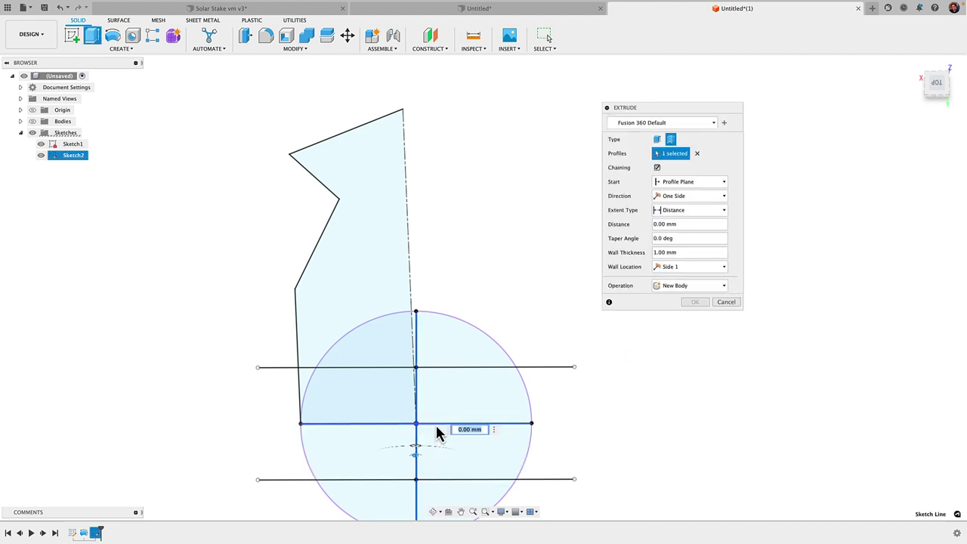
pyautogui.click(436, 427)
pyautogui.moveTo(261, 416)
pyautogui.keyDown('shift'); pyautogui.mouseDown(button='middle')
pyautogui.moveTo(255, 420)
pyautogui.moveTo(369, 298)
pyautogui.moveTo(490, 488)
pyautogui.mouseUp(button='middle'); pyautogui.keyUp('shift')
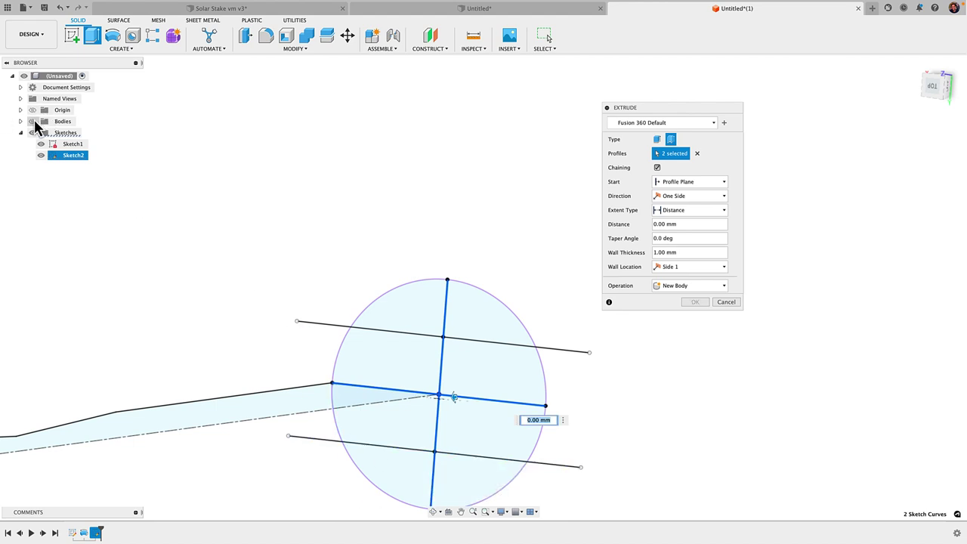
# Step: Make the bodies visible together with the selected center lines while the extrude is open
pyautogui.click(32, 121)
pyautogui.scroll(-2, 211, 316)
pyautogui.keyDown('shift'); pyautogui.moveTo(223, 396); pyautogui.dragTo(215, 363, button='middle'); pyautogui.keyUp('shift')
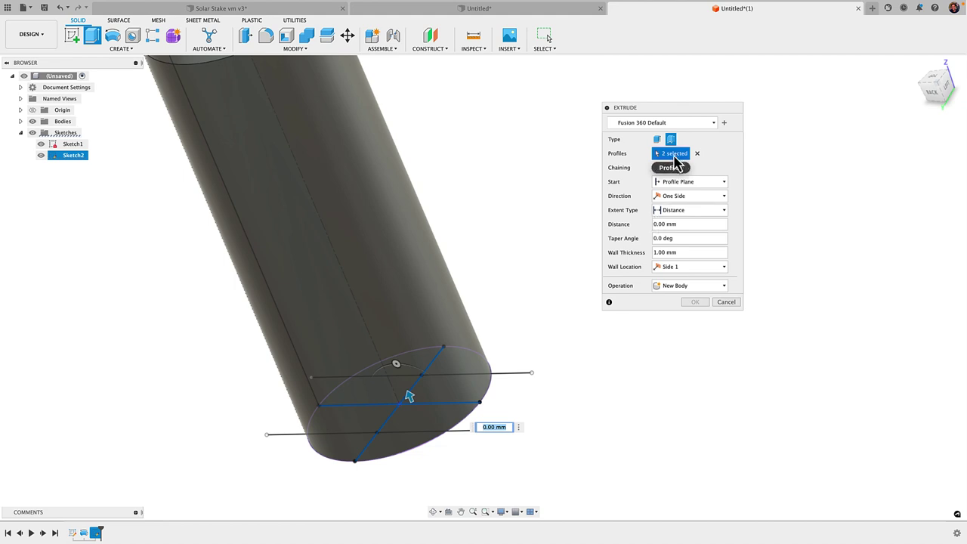
pyautogui.moveTo(686, 108); pyautogui.dragTo(669, 114)
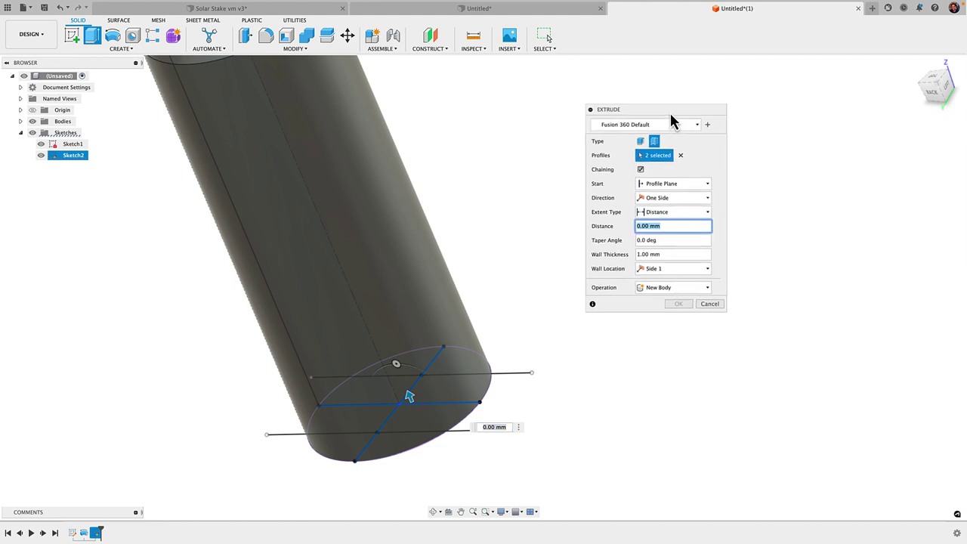
# Step: Set the thin extrude's wall location to Center and its wall thickness to 2 mm
pyautogui.click(665, 274)
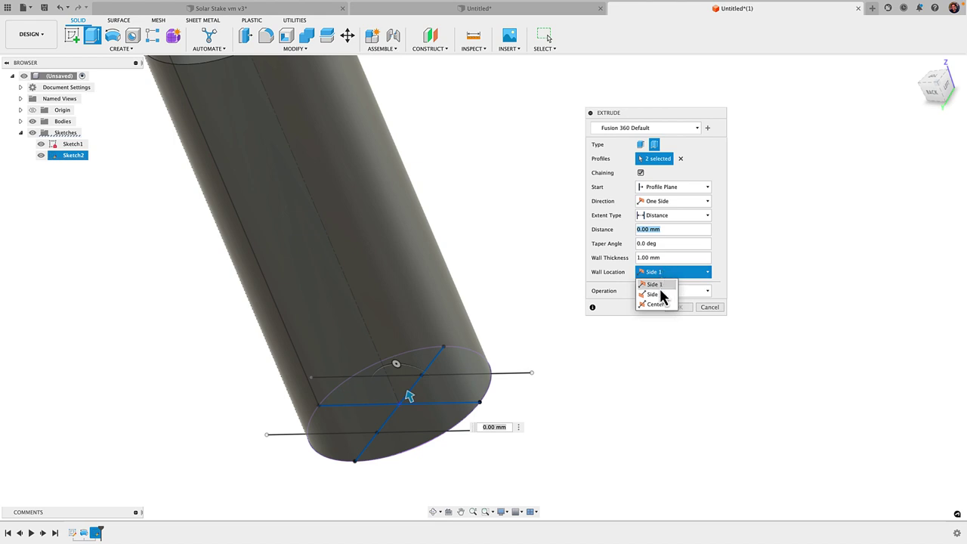
pyautogui.click(656, 304)
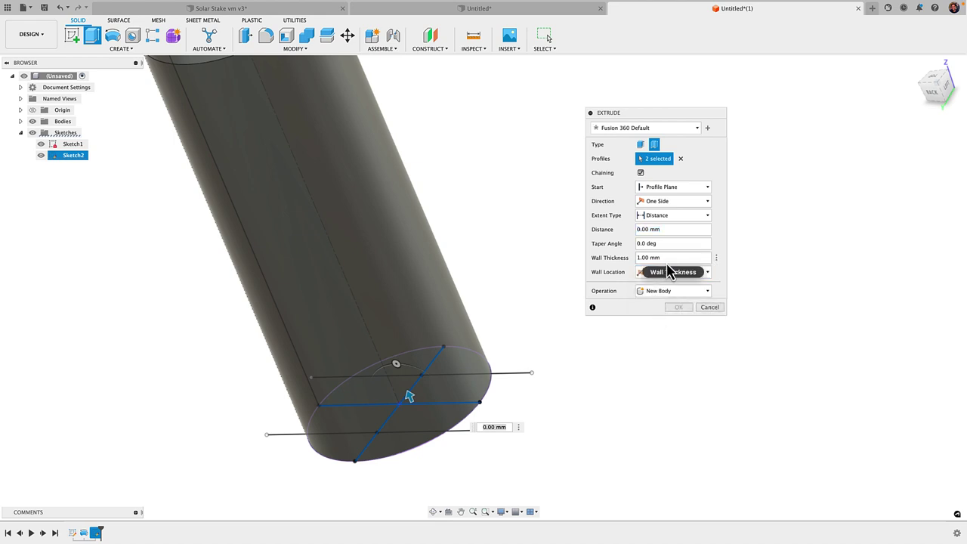
pyautogui.click(665, 273)
pyautogui.click(661, 306)
pyautogui.click(668, 259)
# Step: Pull the crossed walls into the revolved body and set the extent type to All
pyautogui.click(659, 216)
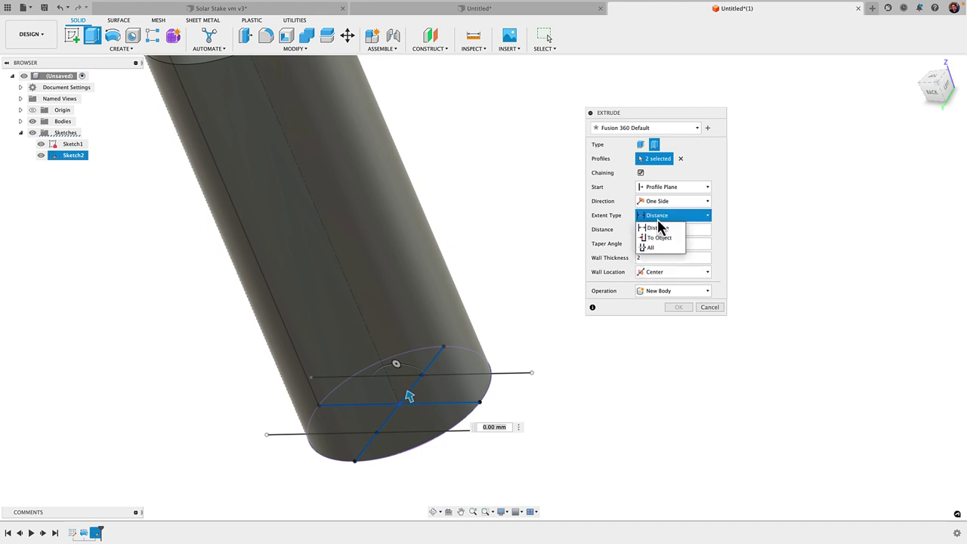
pyautogui.click(657, 248)
pyautogui.click(673, 215)
pyautogui.click(656, 228)
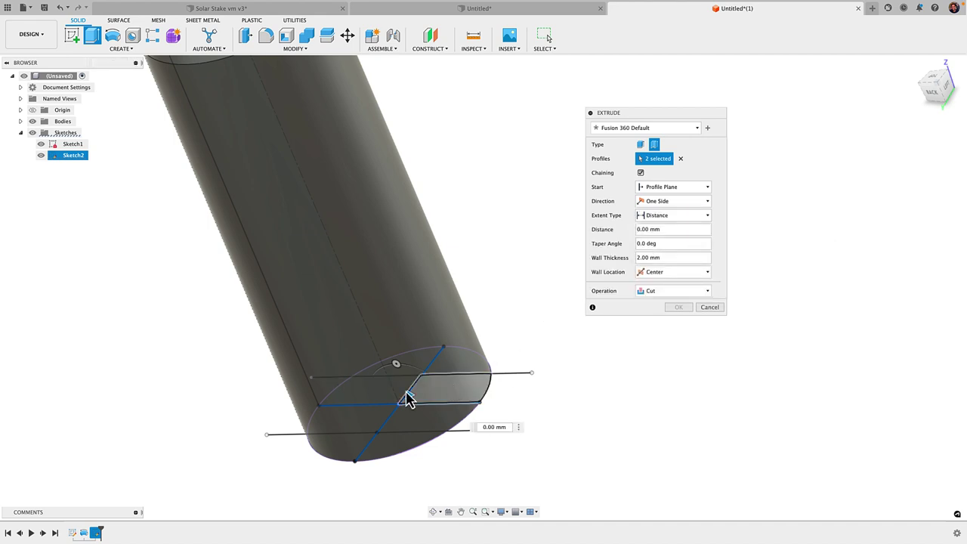
pyautogui.moveTo(411, 404); pyautogui.dragTo(399, 185)
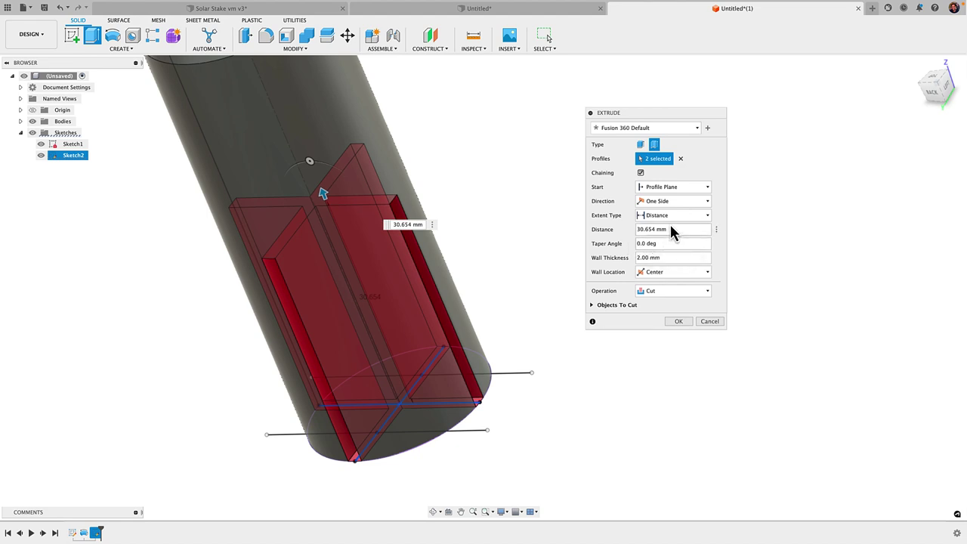
pyautogui.click(672, 216)
pyautogui.click(670, 249)
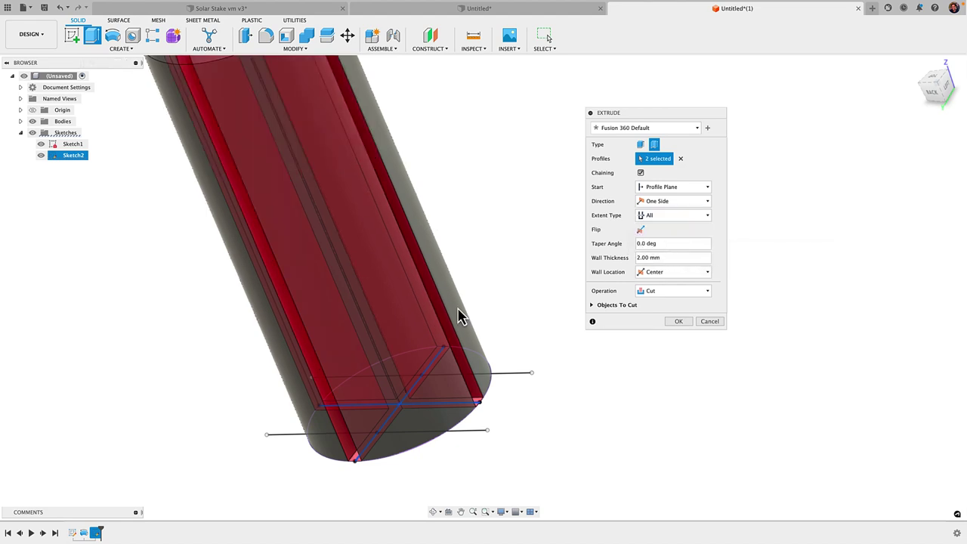
# Step: Set the extrude operation to Intersect and complete the cross-shaped stake
pyautogui.scroll(-5, 490, 395)
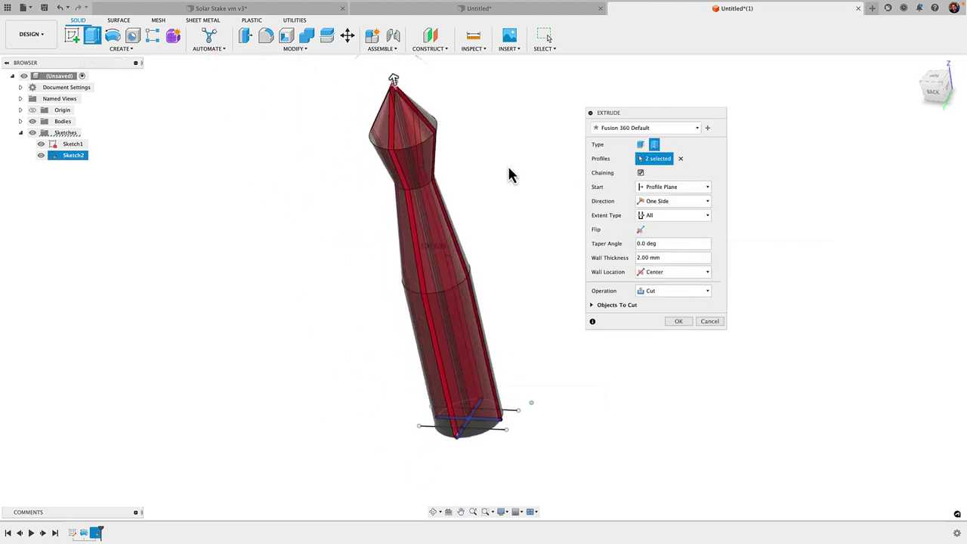
pyautogui.click(659, 295)
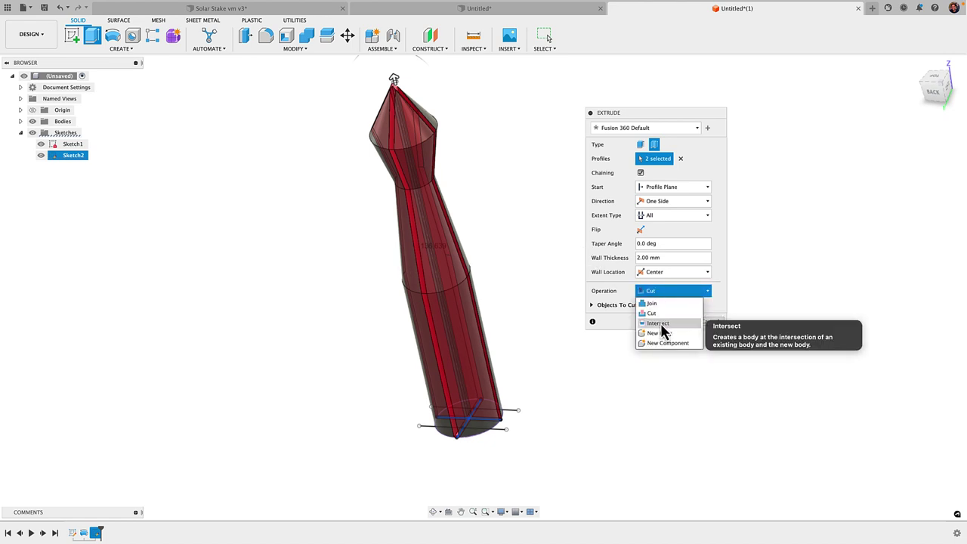
pyautogui.click(659, 323)
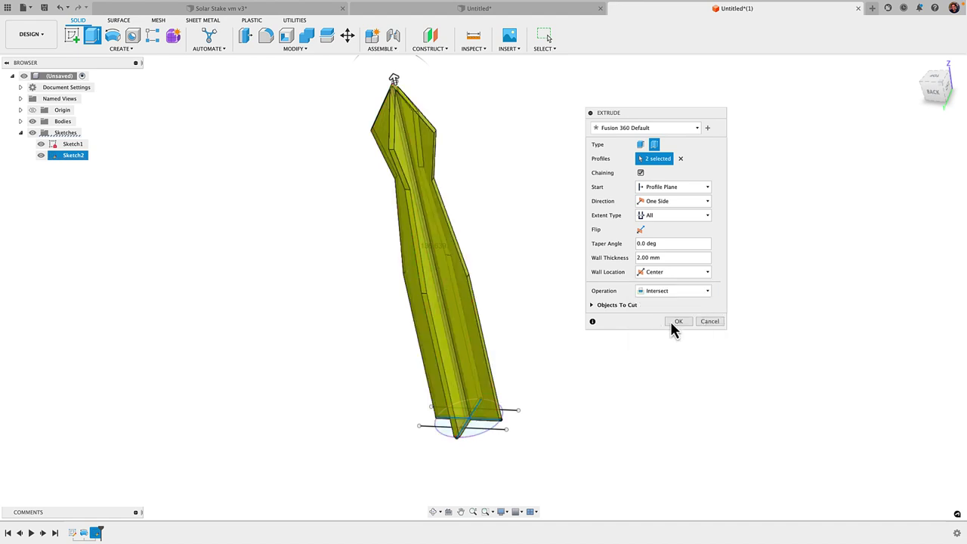
pyautogui.click(672, 322)
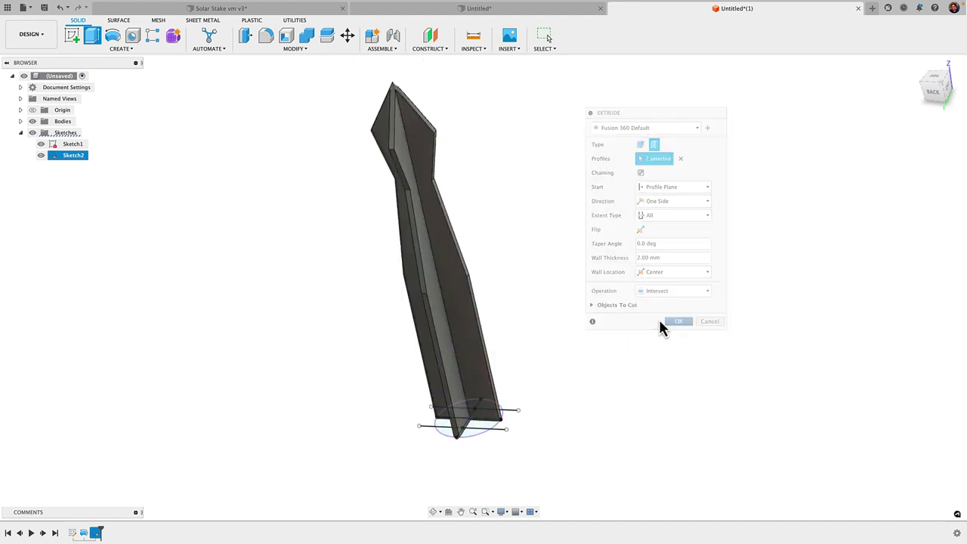
# Step: Hide the sketches and inspect the cross-shaped stake body from several sides
pyautogui.click(32, 133)
pyautogui.moveTo(234, 237)
pyautogui.keyDown('shift'); pyautogui.mouseDown(button='middle')
pyautogui.moveTo(259, 264)
pyautogui.moveTo(465, 154)
pyautogui.mouseUp(button='middle'); pyautogui.keyUp('shift')
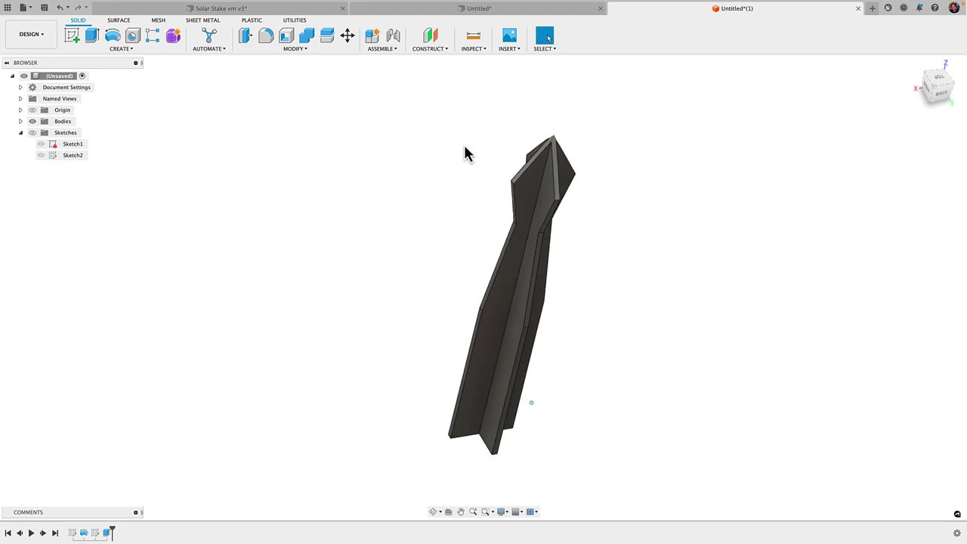
pyautogui.keyDown('shift'); pyautogui.moveTo(591, 299); pyautogui.dragTo(508, 259, button='middle'); pyautogui.keyUp('shift')
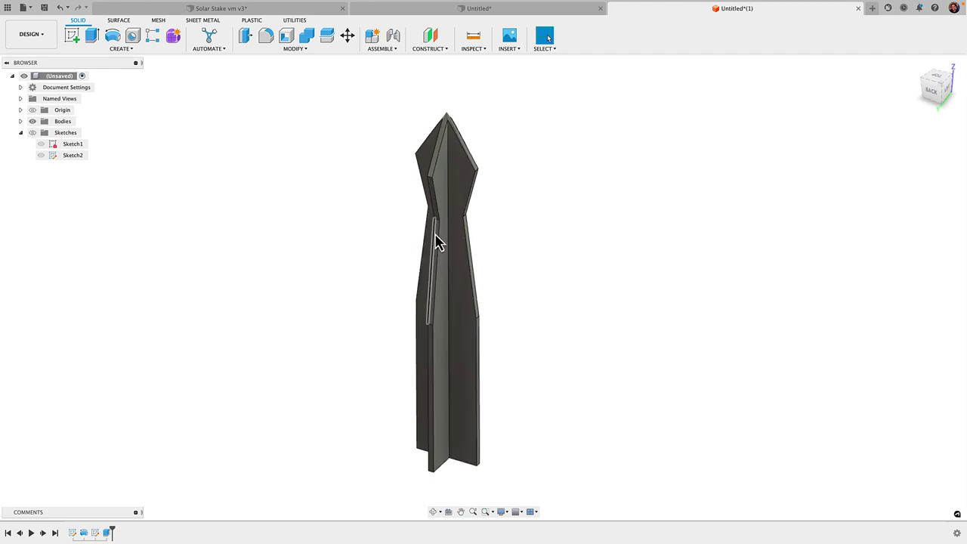
pyautogui.moveTo(490, 332)
pyautogui.keyDown('shift'); pyautogui.mouseDown(button='middle')
pyautogui.moveTo(494, 300)
pyautogui.moveTo(406, 340)
pyautogui.moveTo(453, 277)
pyautogui.moveTo(458, 322)
pyautogui.moveTo(474, 327)
pyautogui.mouseUp(button='middle'); pyautogui.keyUp('shift')
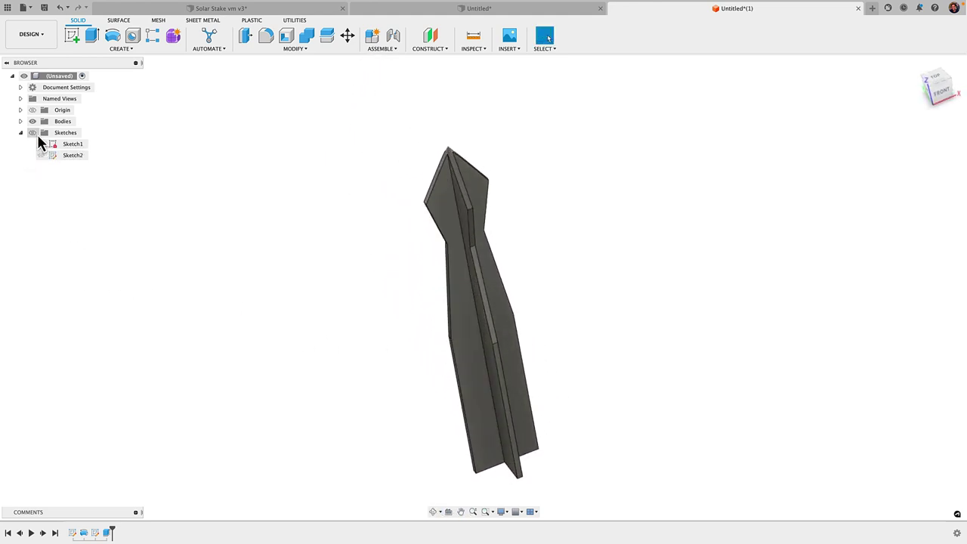
# Step: Show the sketches and start a thin extrude of the two parallel lines on either side of the base circle's center
pyautogui.click(35, 135)
pyautogui.click(41, 147)
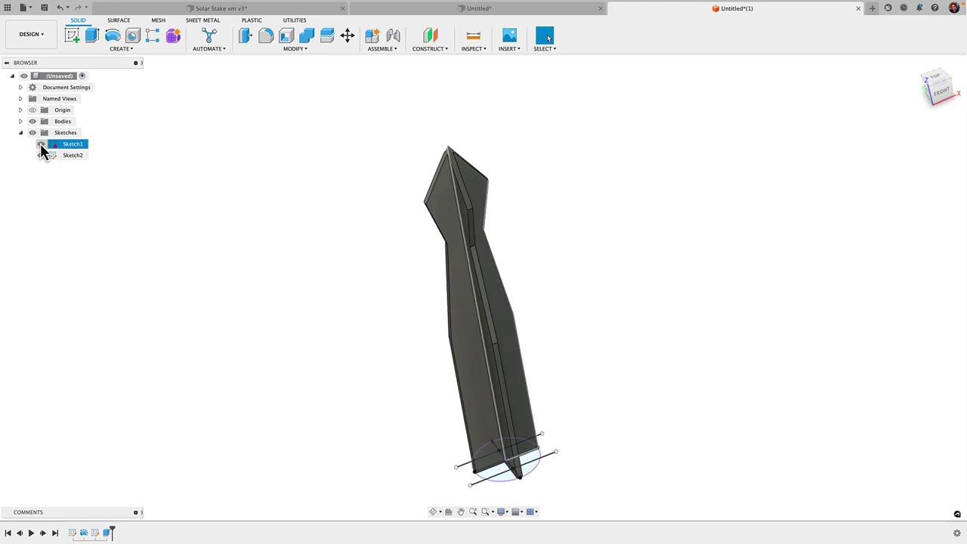
pyautogui.moveTo(463, 467); pyautogui.dragTo(443, 332, button='middle')
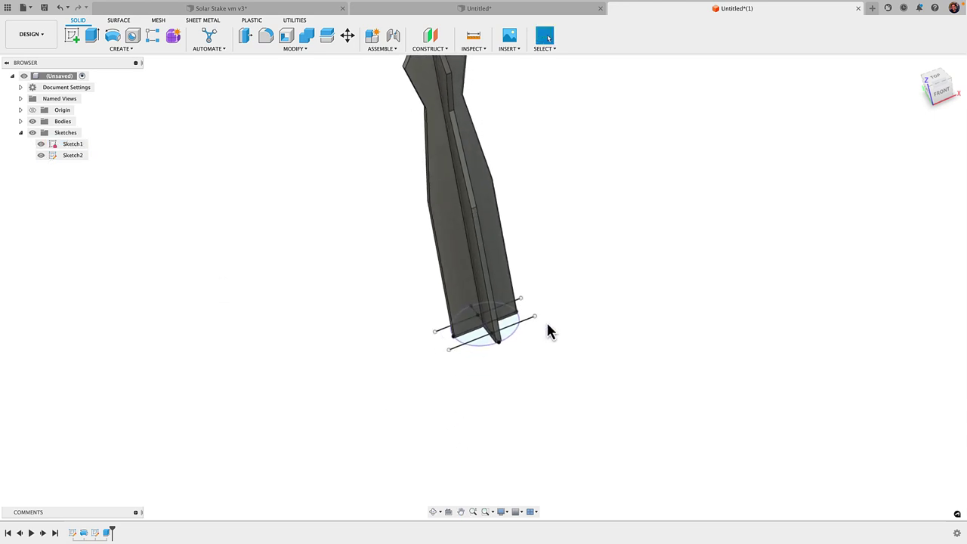
pyautogui.press('e')
pyautogui.scroll(3, 525, 327)
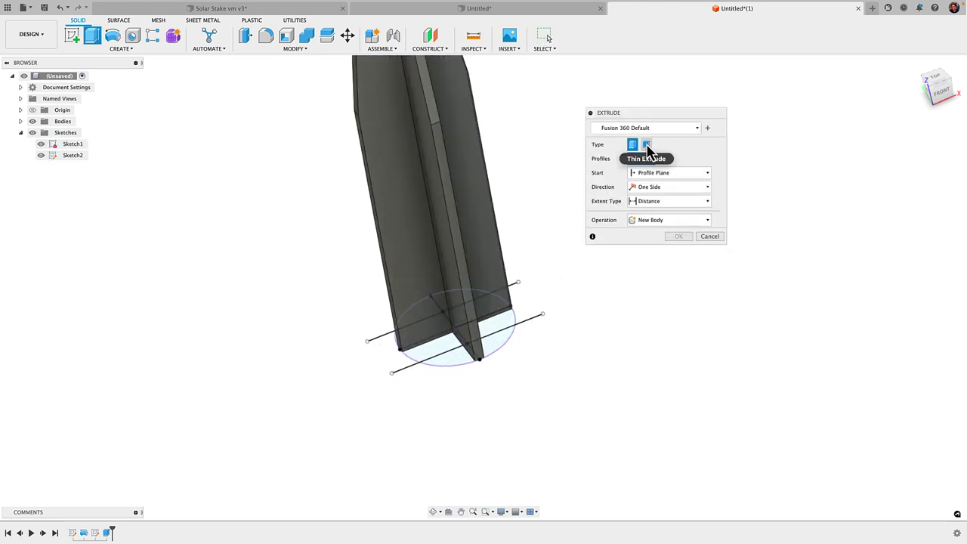
pyautogui.click(647, 146)
pyautogui.click(529, 323)
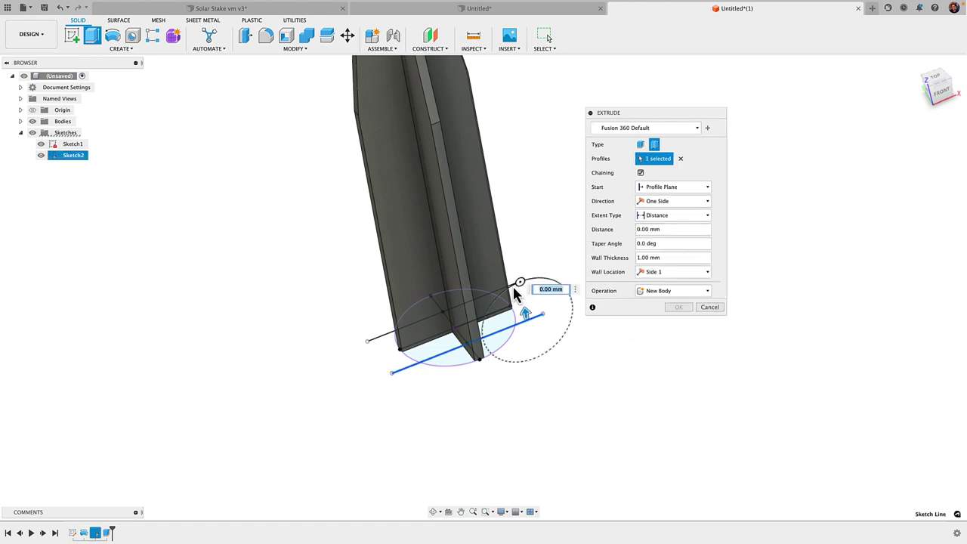
pyautogui.click(377, 338)
# Step: Pull the two parallel walls up along the stake by about 32 mm and open the wall location choices
pyautogui.moveTo(428, 325); pyautogui.dragTo(432, 401, button='middle')
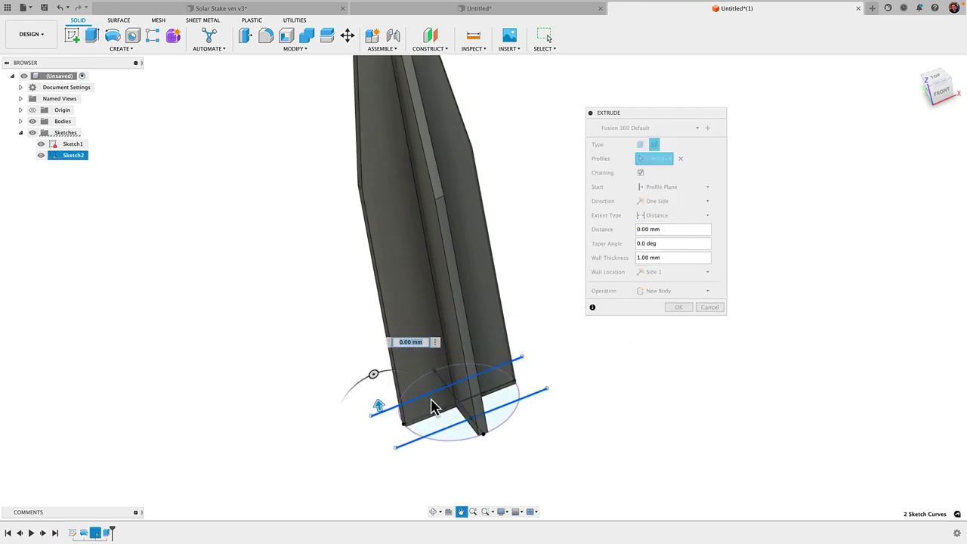
pyautogui.moveTo(379, 405); pyautogui.dragTo(362, 286)
pyautogui.moveTo(373, 379); pyautogui.dragTo(361, 276)
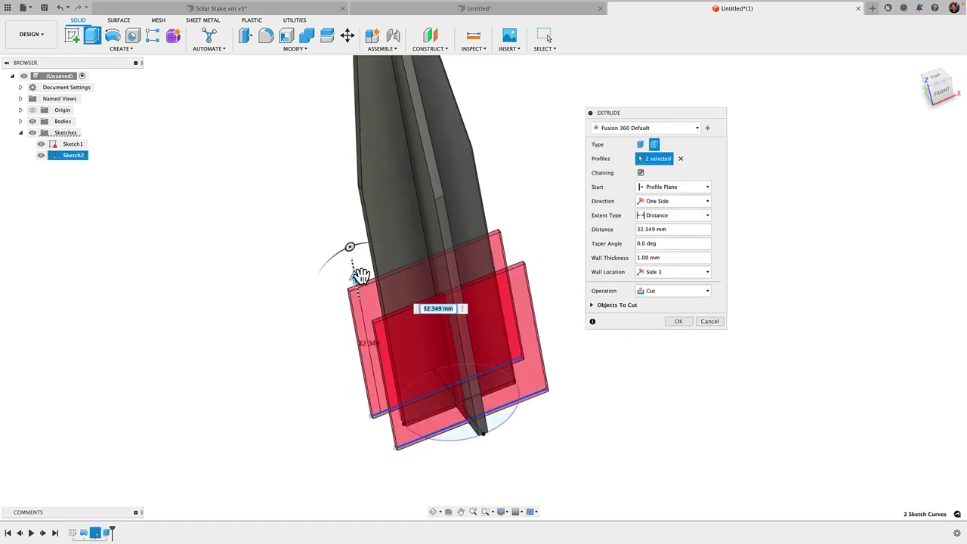
pyautogui.click(656, 274)
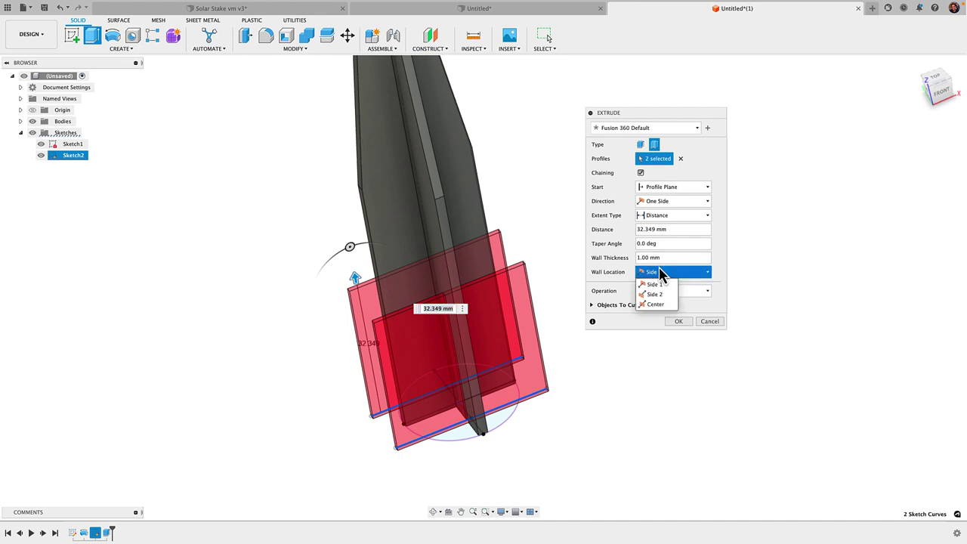